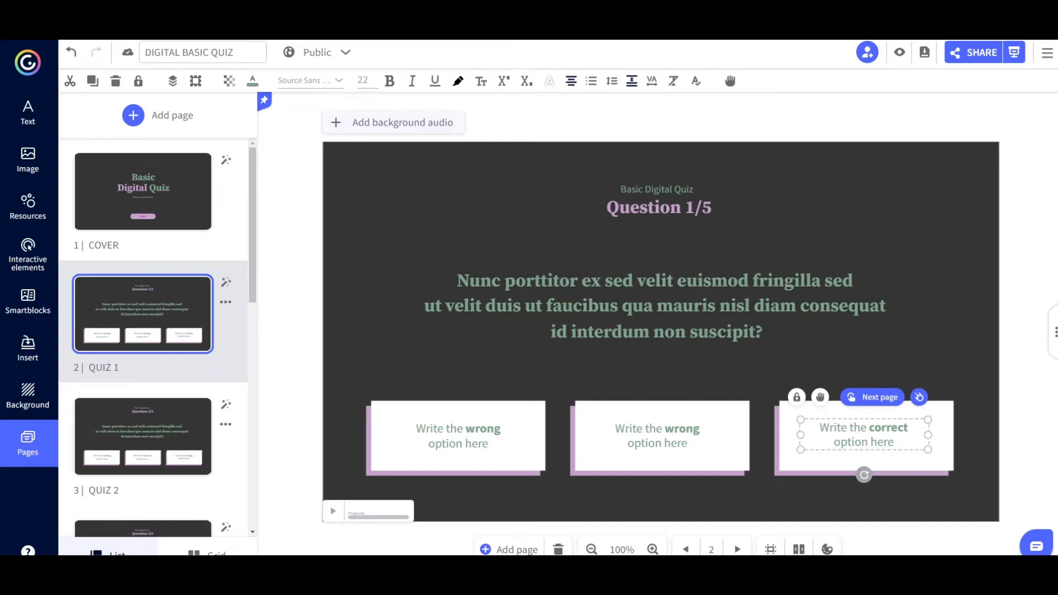
Remove the Next page link from the correct option on the QUIZ 1 page and nudge the first wrong option's text slightly left
click(458, 435)
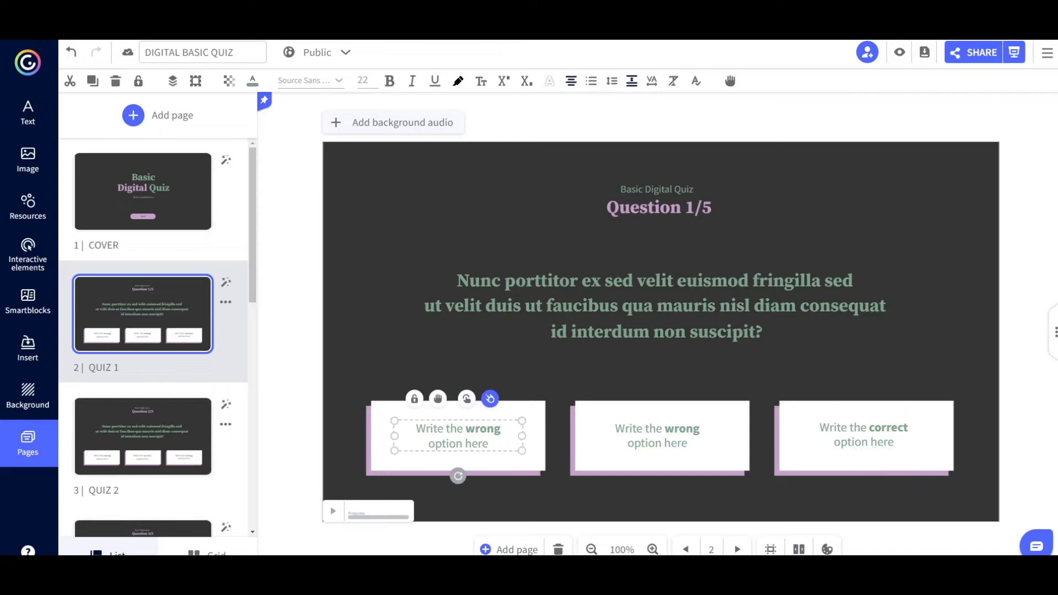
click(628, 429)
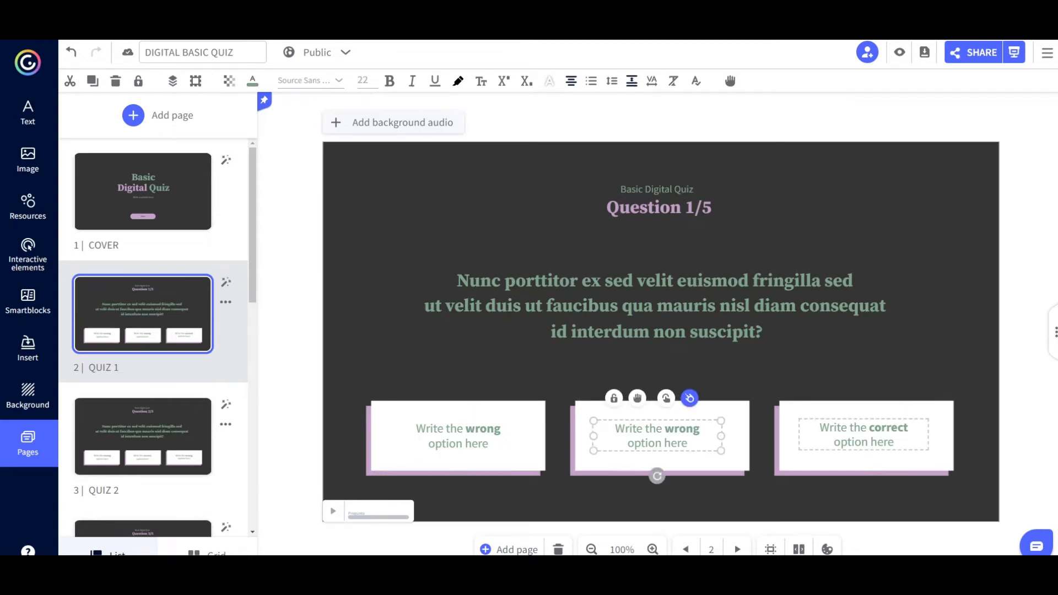
click(836, 442)
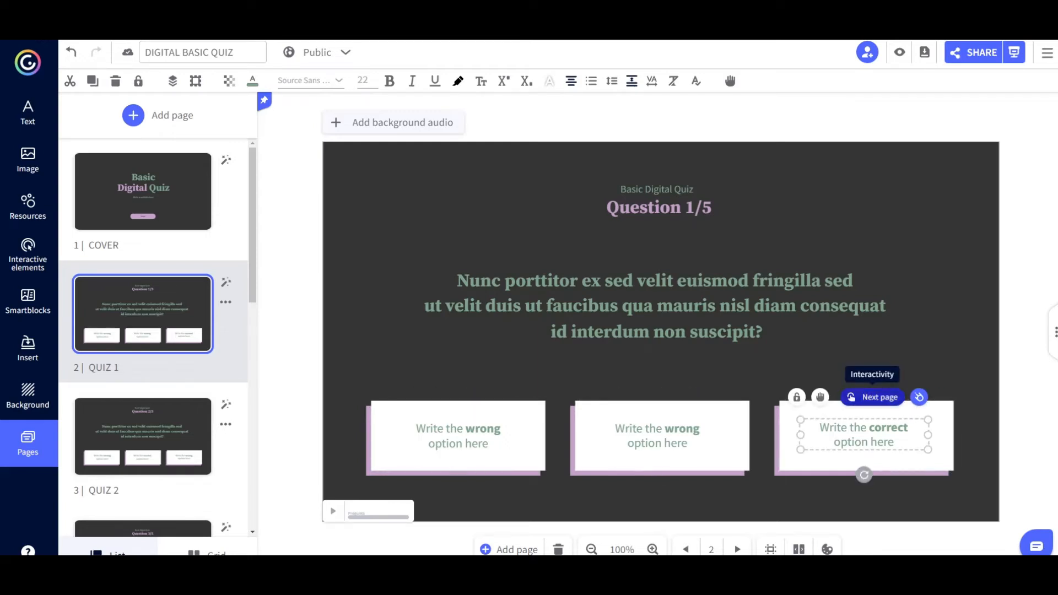
click(873, 397)
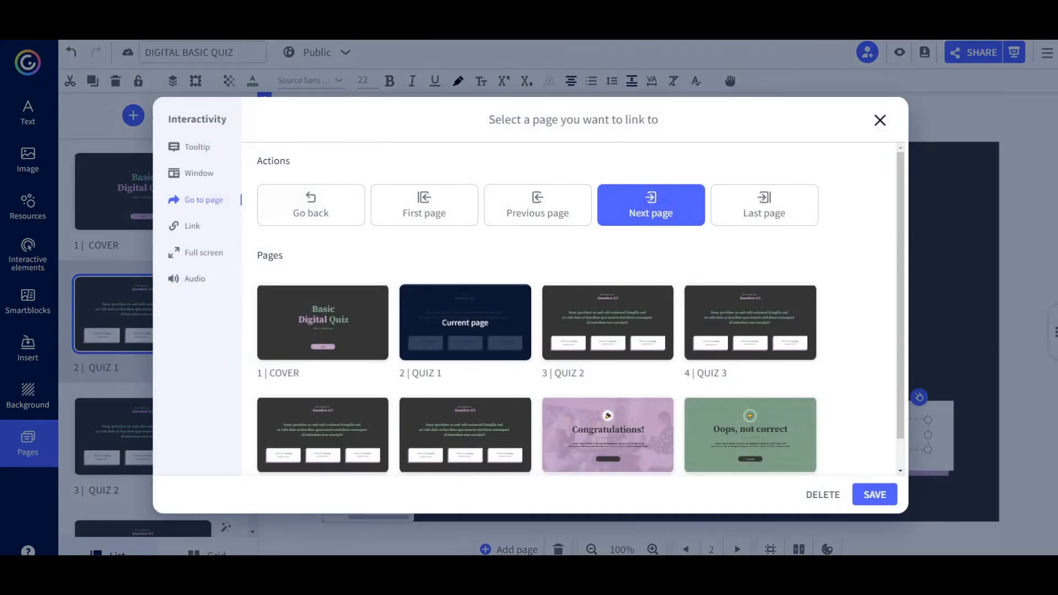
click(823, 495)
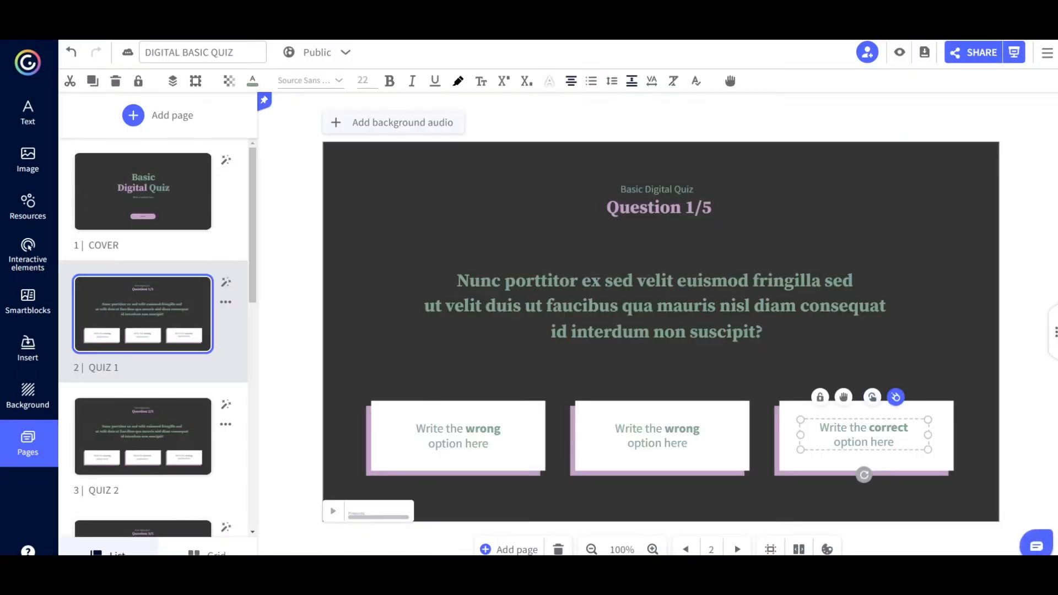
click(816, 498)
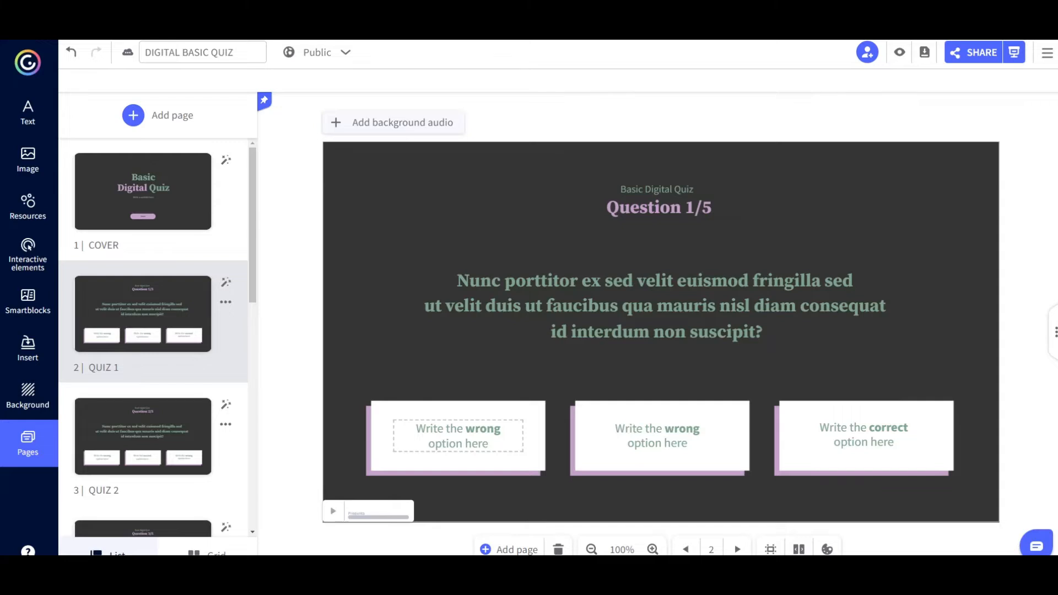
mouse_move(458, 436)
mouse_down()
mouse_move(770, 430)
mouse_move(779, 370)
mouse_move(414, 355)
mouse_move(406, 386)
mouse_move(455, 425)
mouse_move(453, 450)
mouse_up()
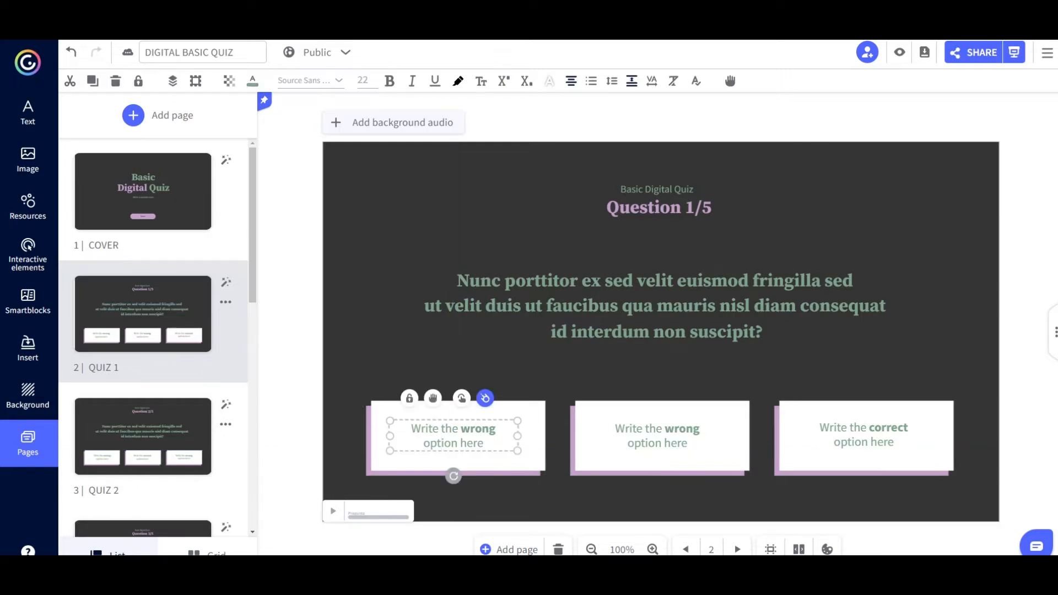
click(485, 398)
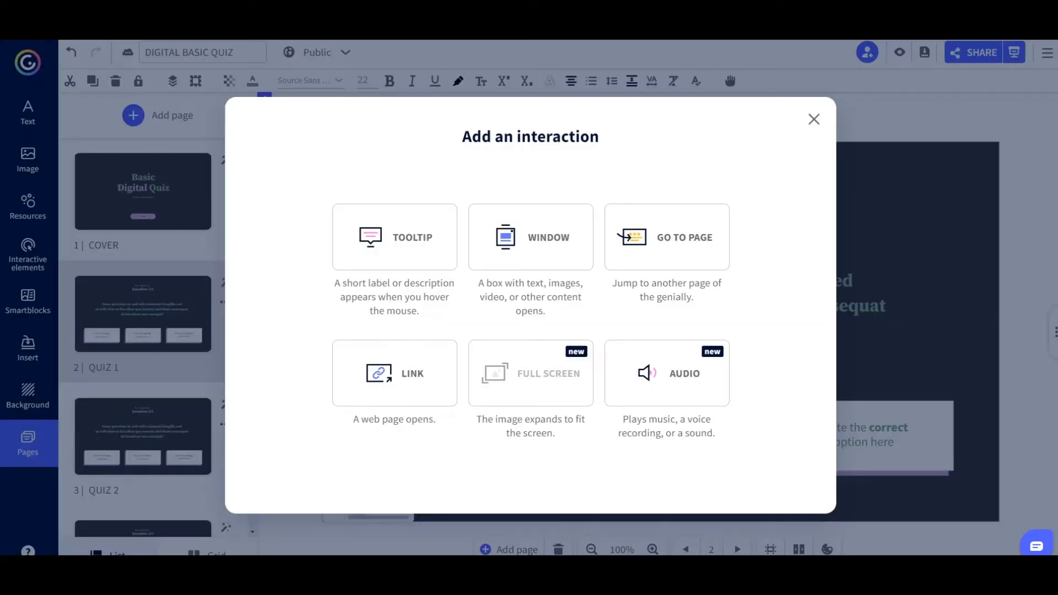
click(530, 237)
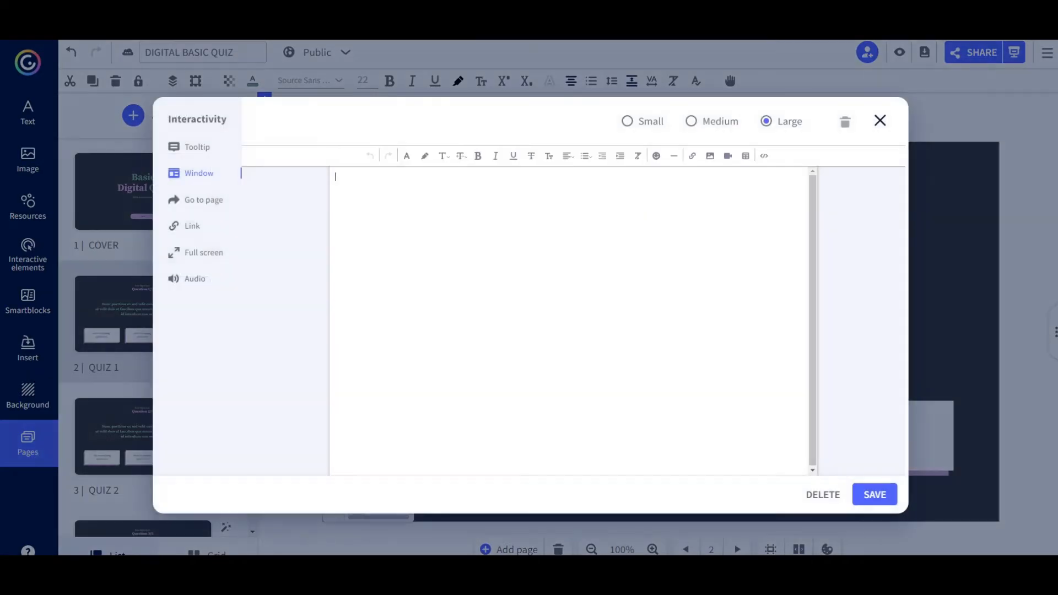
click(880, 120)
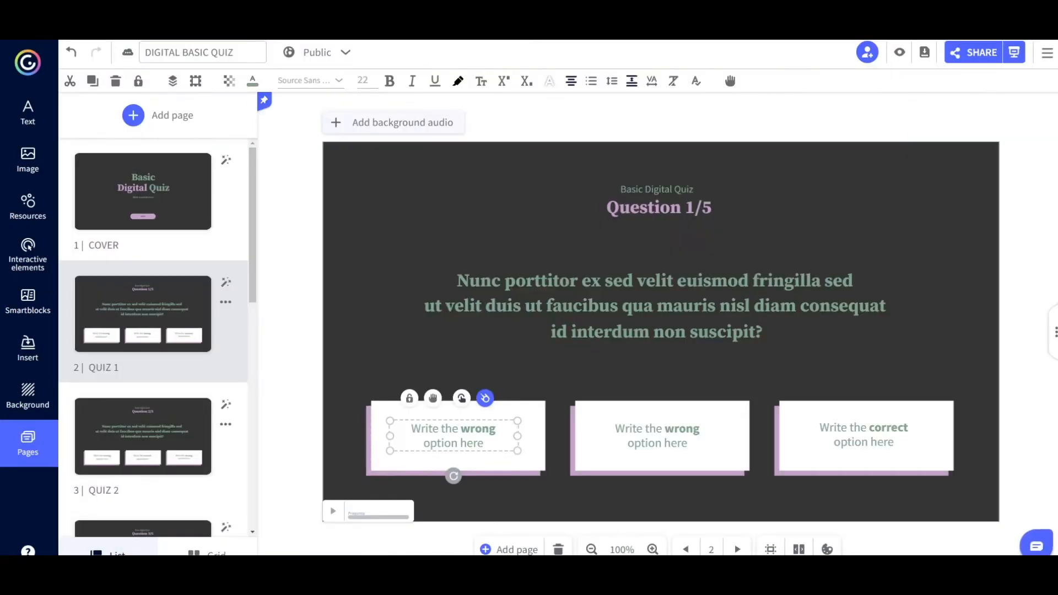
Give the first wrong option on the QUIZ 1 page a Go to page interaction that links to page 8, WRONG
click(485, 398)
click(667, 237)
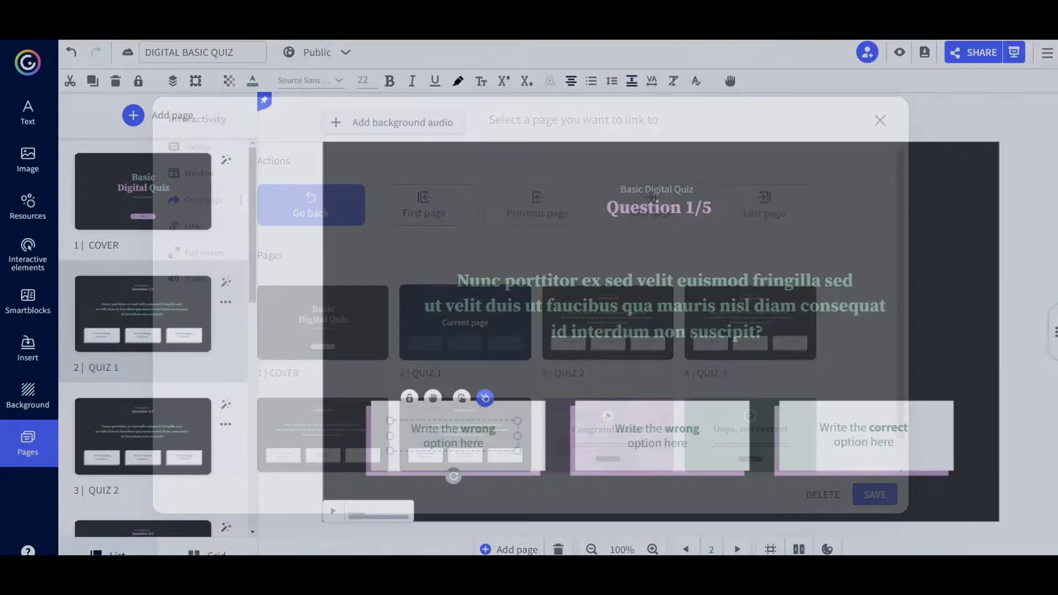
scroll(750, 419, down, 1)
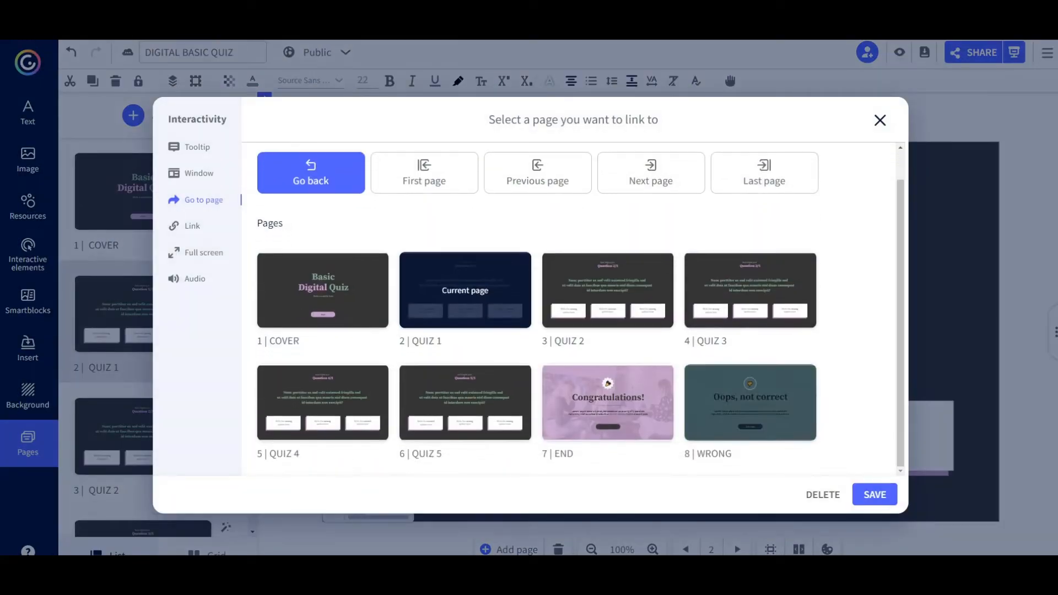
click(749, 403)
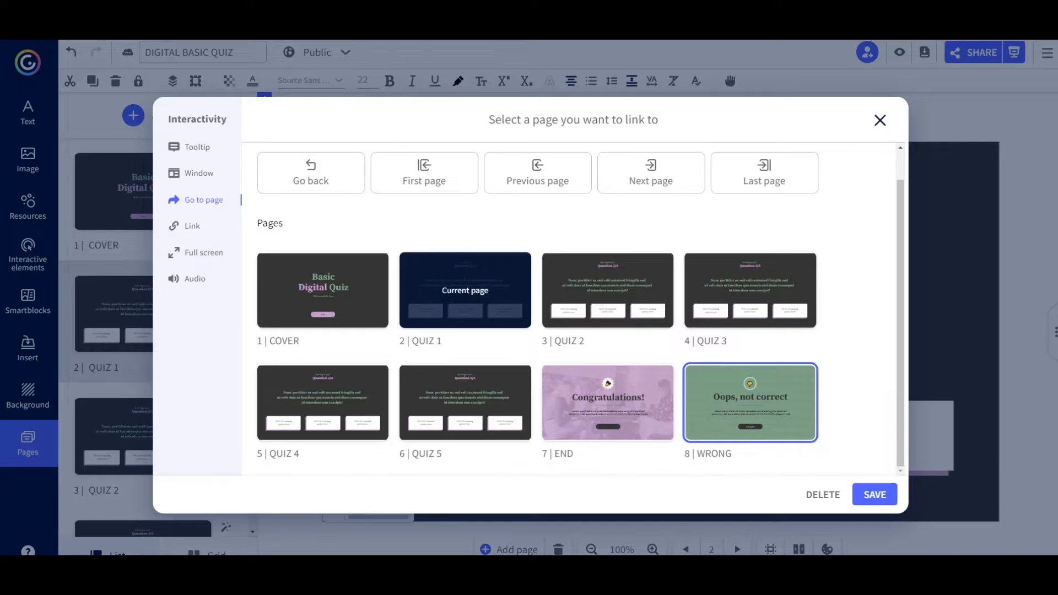
click(875, 494)
Delete the Try again! button from the WRONG page
scroll(165, 468, down, 10)
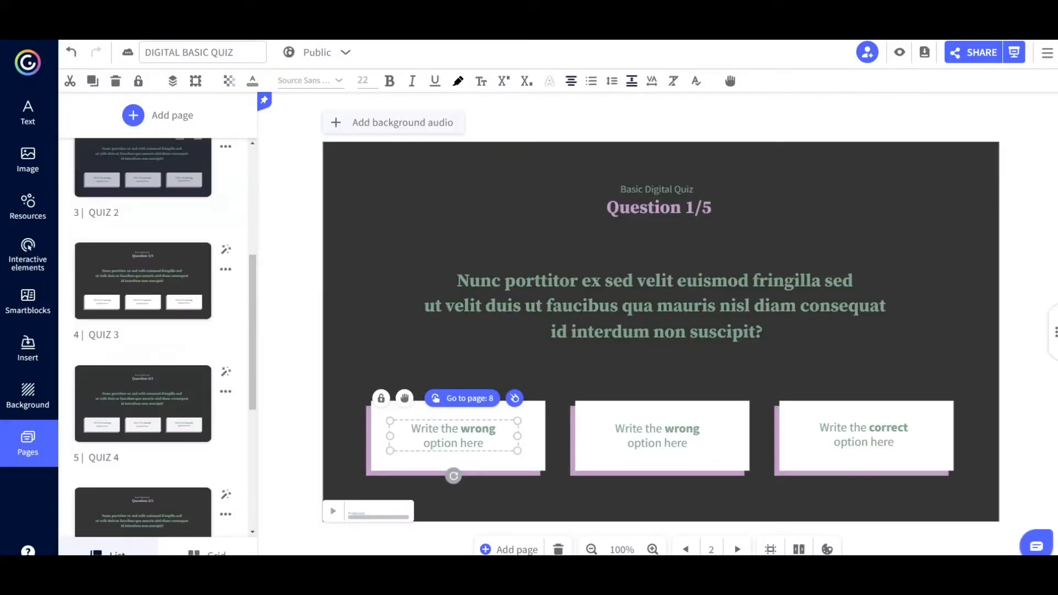
click(142, 469)
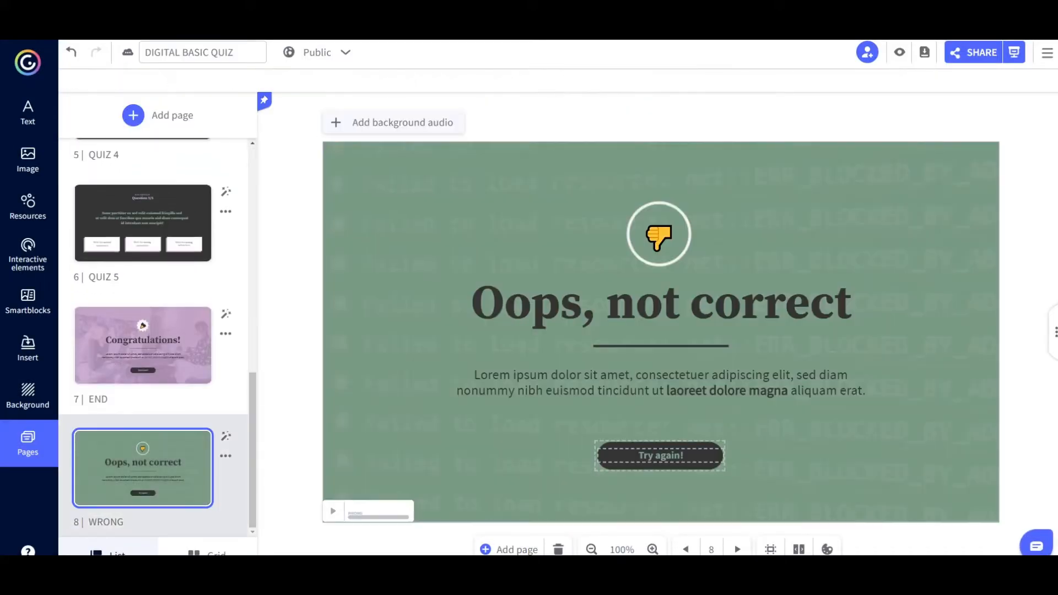
drag(524, 427, 727, 479)
key(Delete)
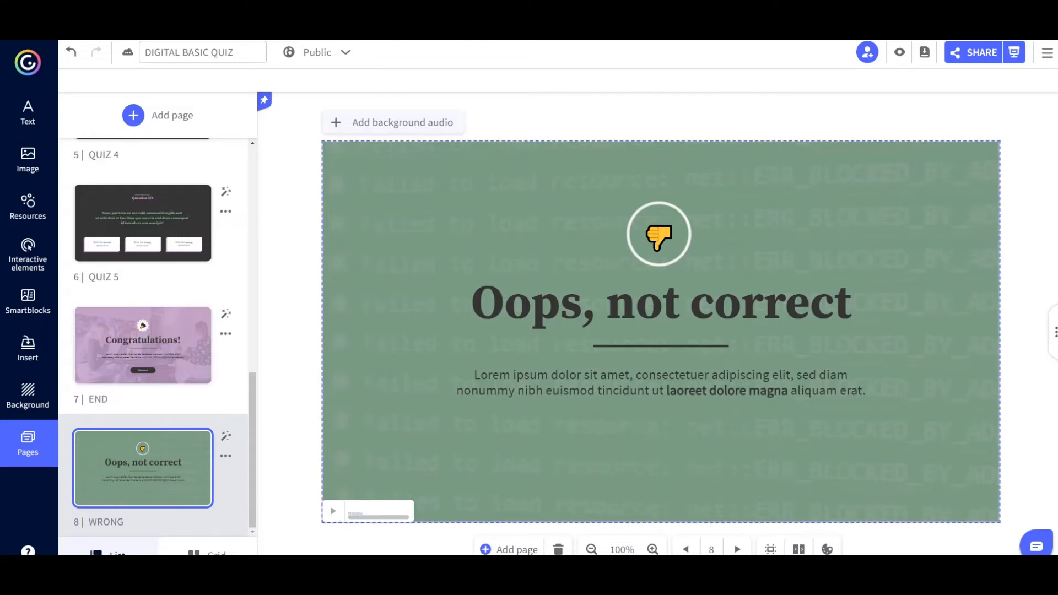
Add the illustration of the bearded man in a yellow jacket to the WRONG page and place it centred below the paragraph
click(28, 206)
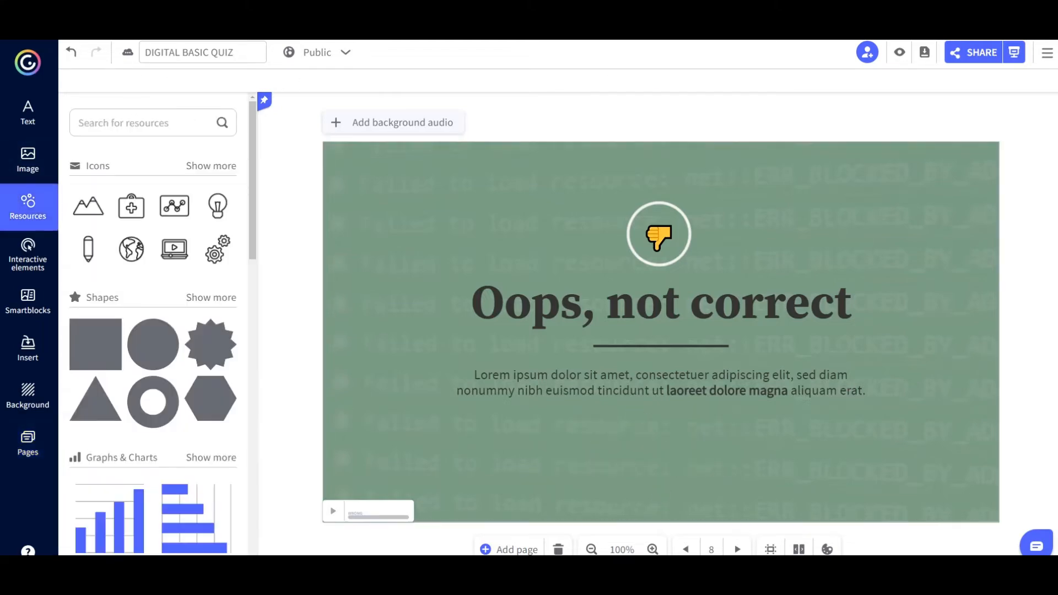
scroll(153, 331, down, 9)
scroll(153, 331, down, 4)
scroll(153, 331, up, 4)
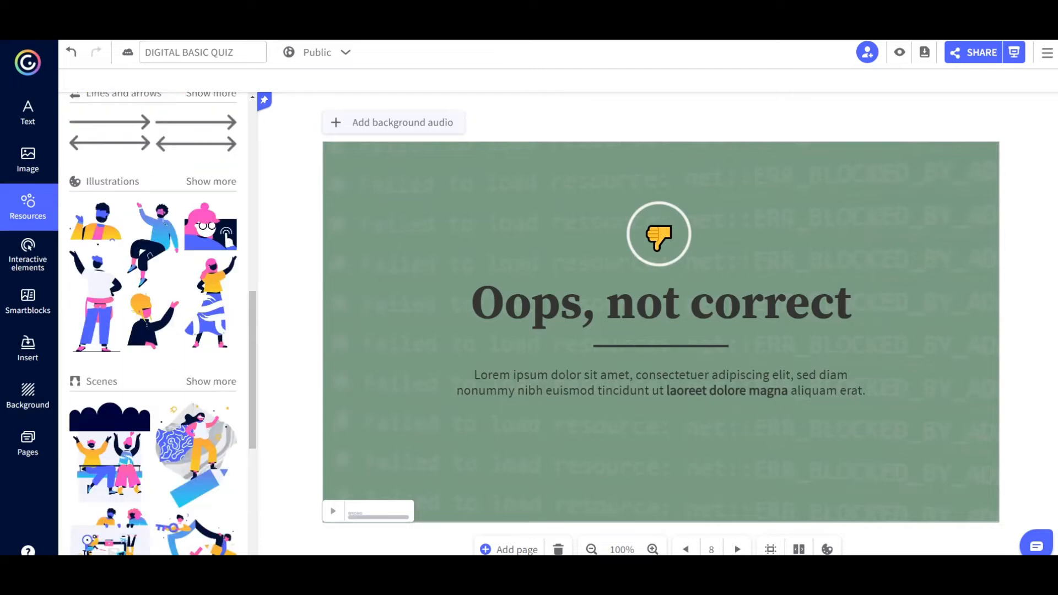
click(95, 306)
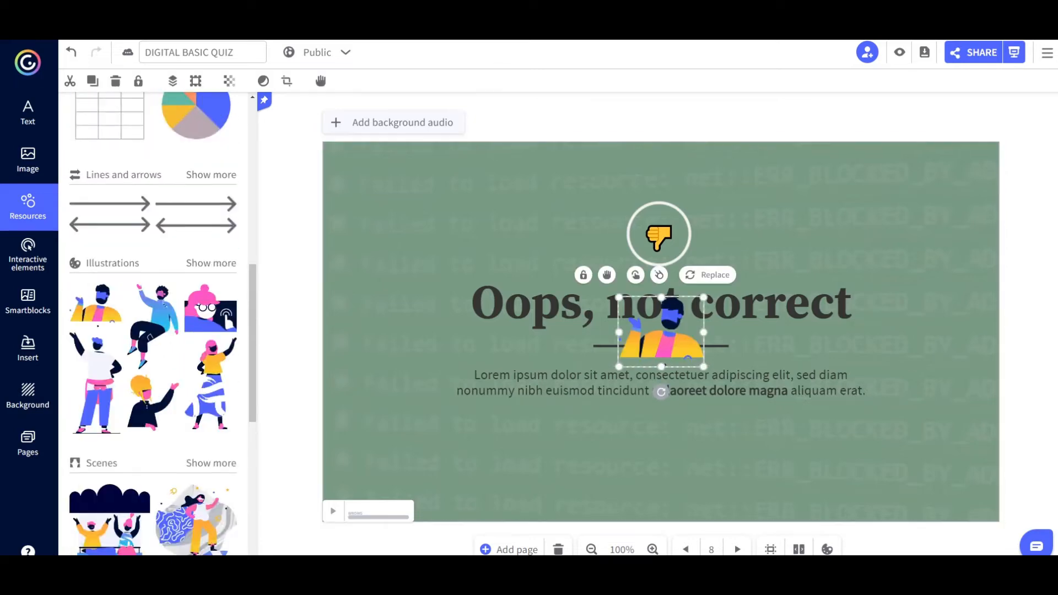
drag(661, 331, 669, 454)
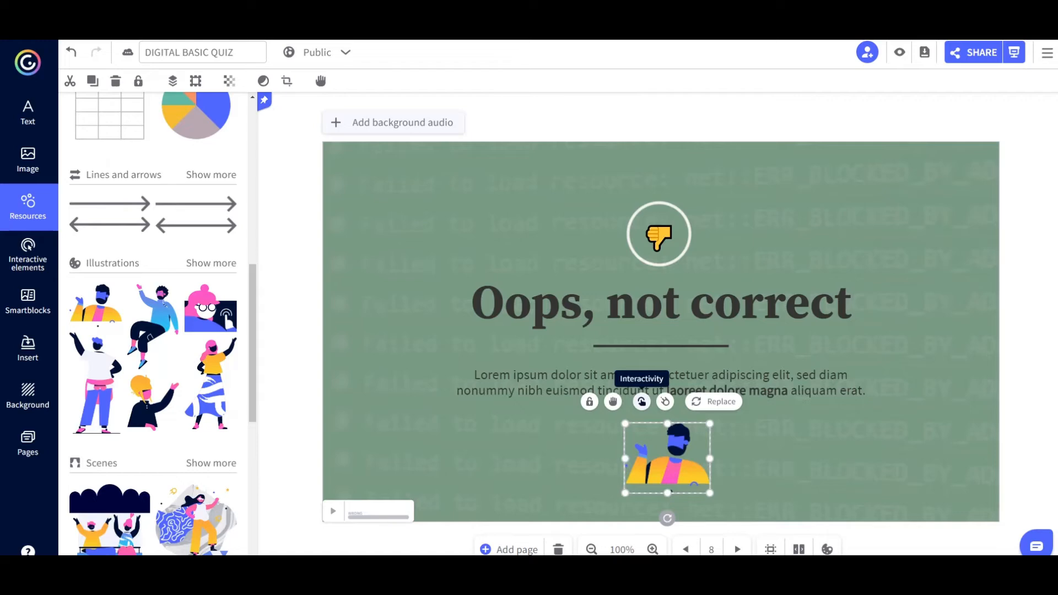
Add a Go to page interaction with the Go back action to the man illustration on the WRONG page
click(642, 402)
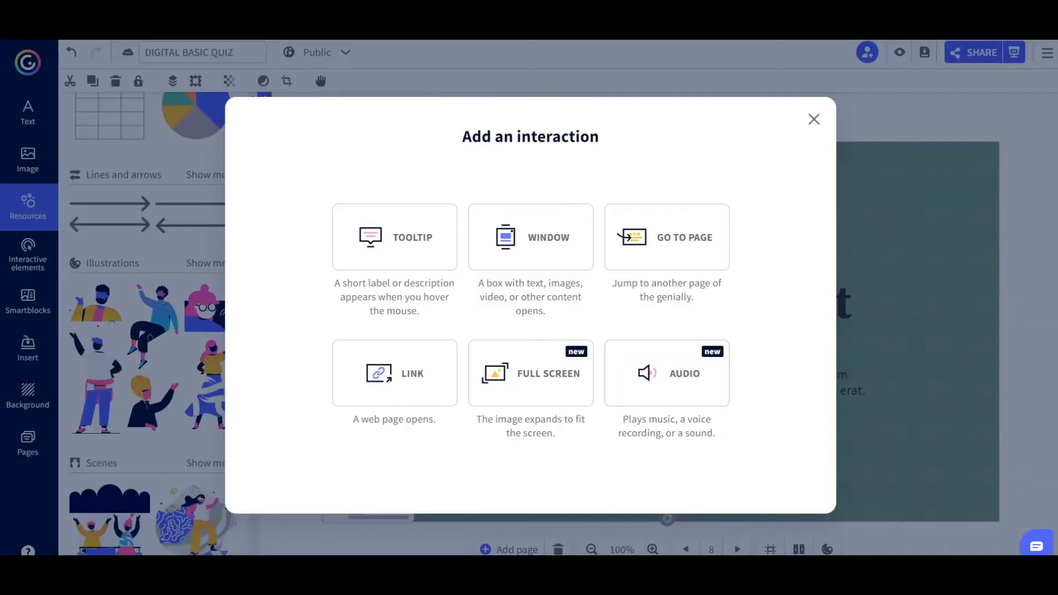
click(633, 237)
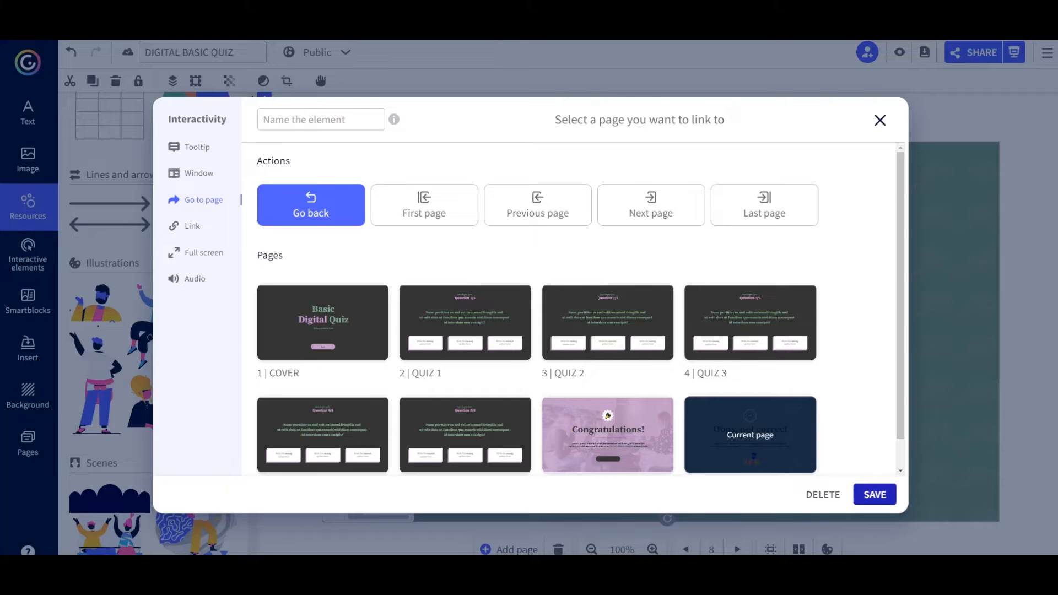
click(875, 494)
click(895, 397)
Open the quiz's exclusive page for viewing from the sharing options, leaving the sharing window closed in the editor
click(973, 53)
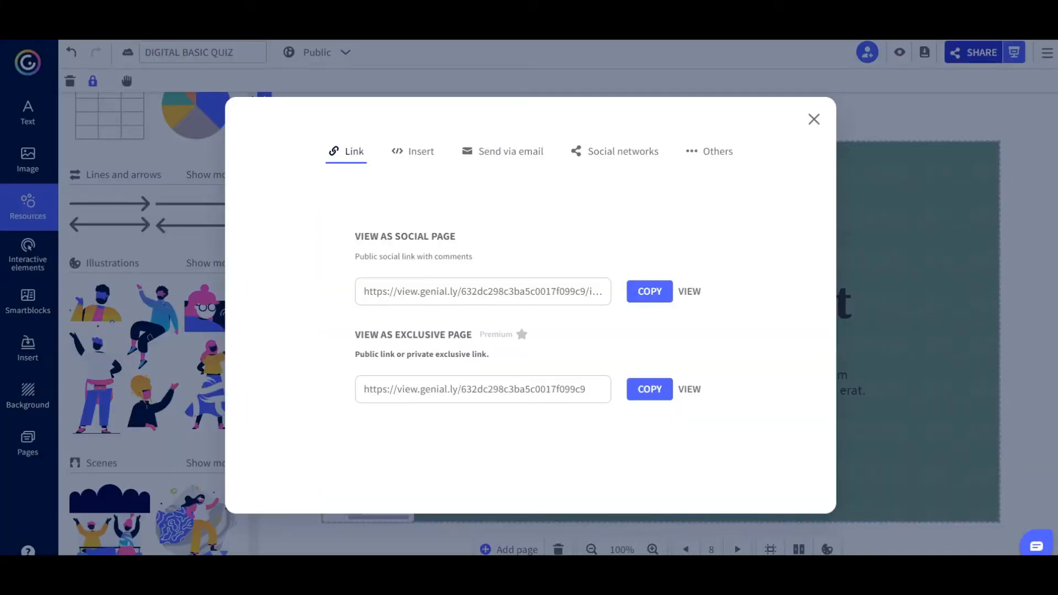
click(689, 390)
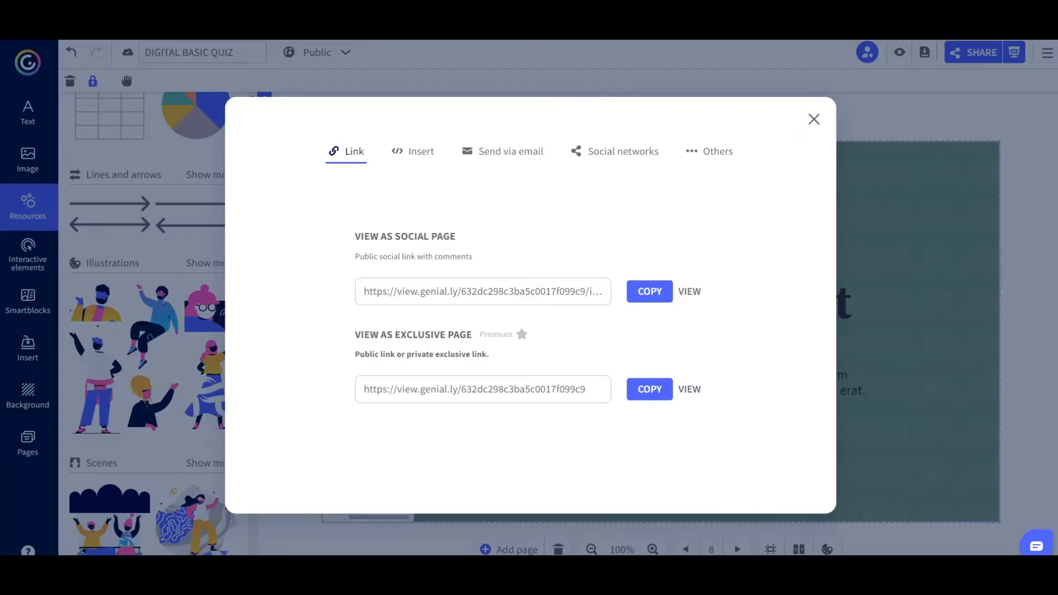
click(814, 119)
Open the COVER page and inspect the page link set on its Start button
scroll(154, 330, up, 4)
click(28, 443)
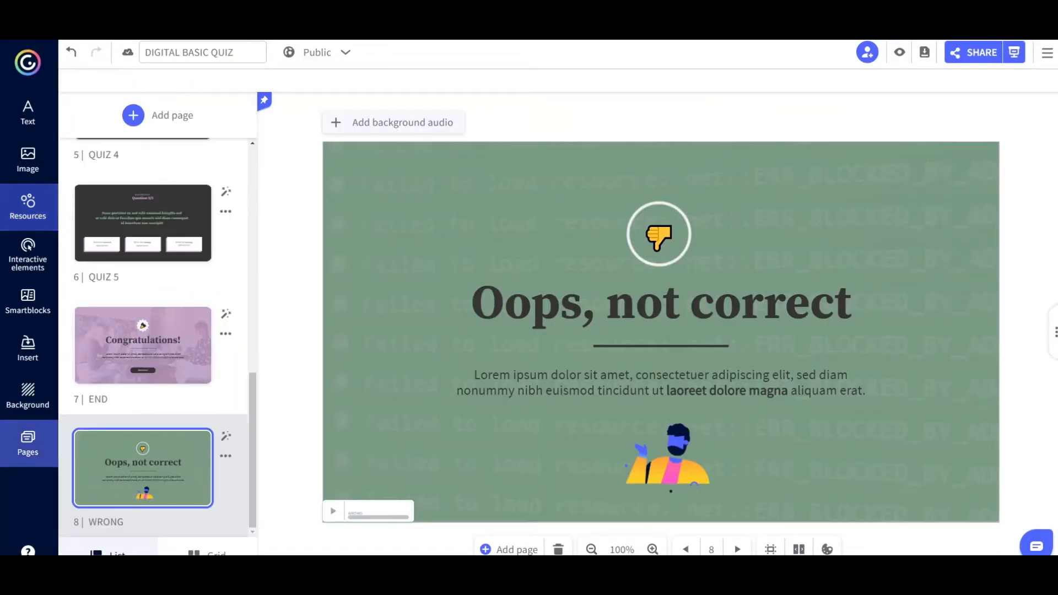
scroll(143, 210, up, 4)
scroll(143, 331, up, 5)
click(143, 191)
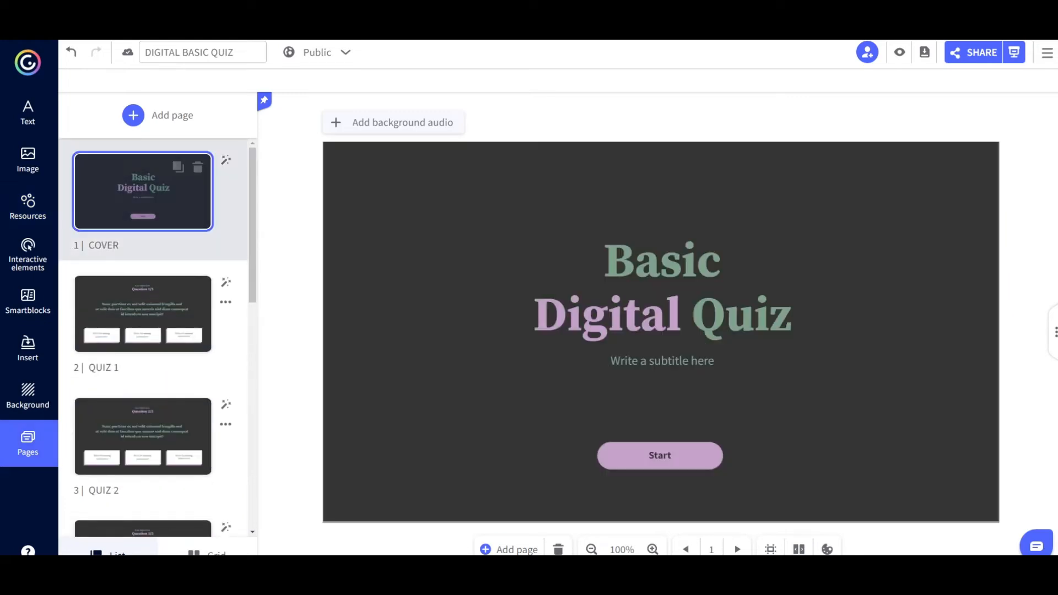
click(659, 455)
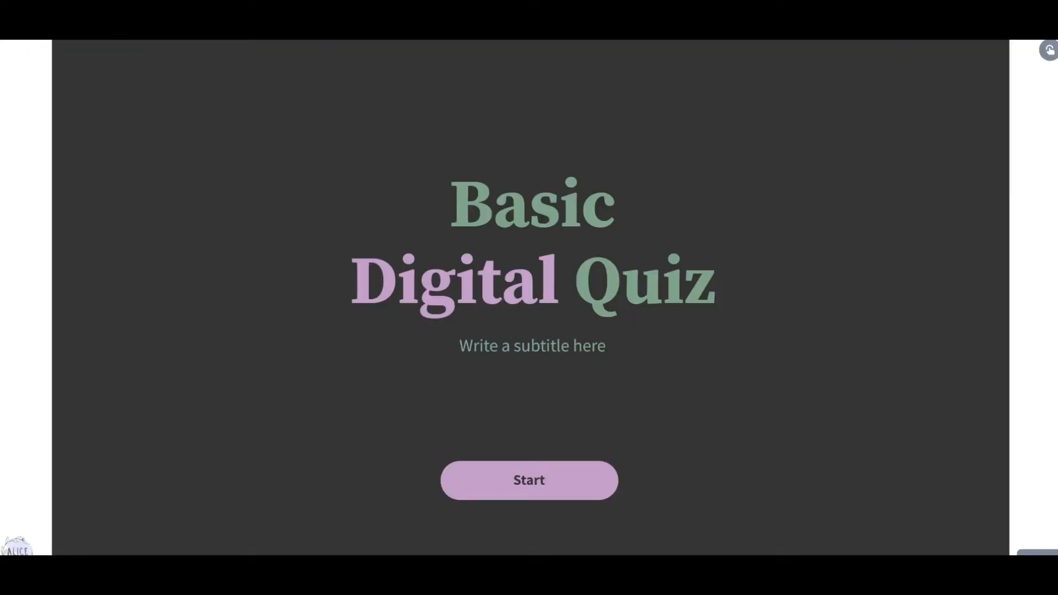
Switch to the published quiz view and test it by starting the quiz and choosing the first wrong option on Question 1/5
click(529, 480)
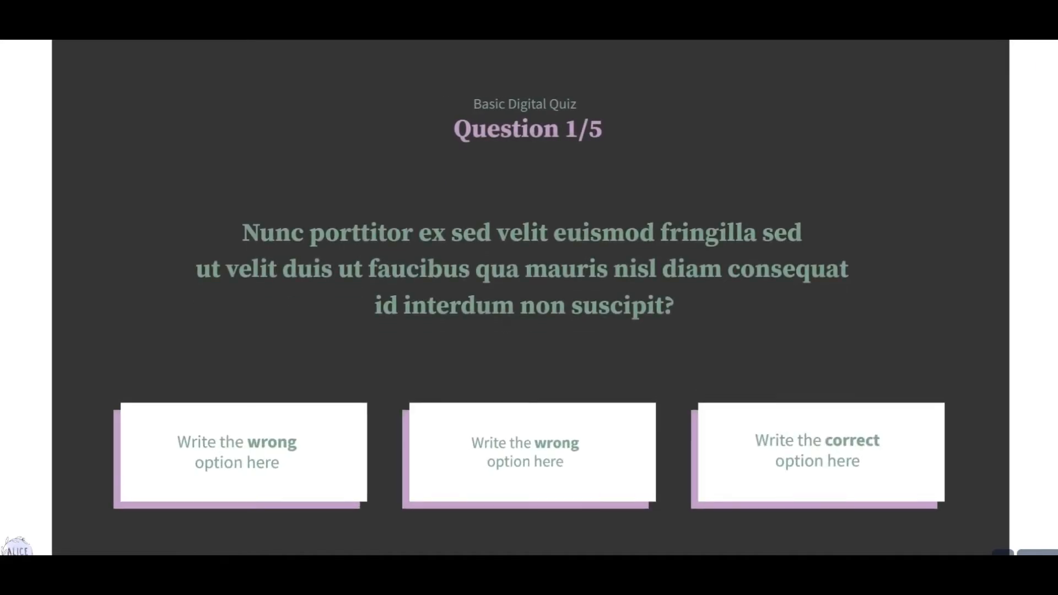
click(237, 452)
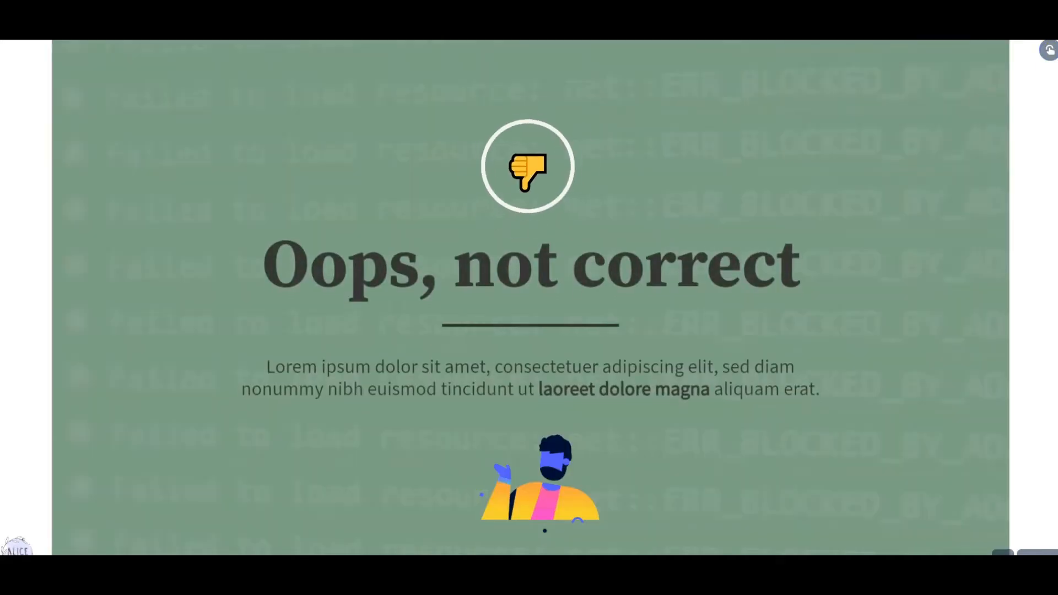
click(237, 452)
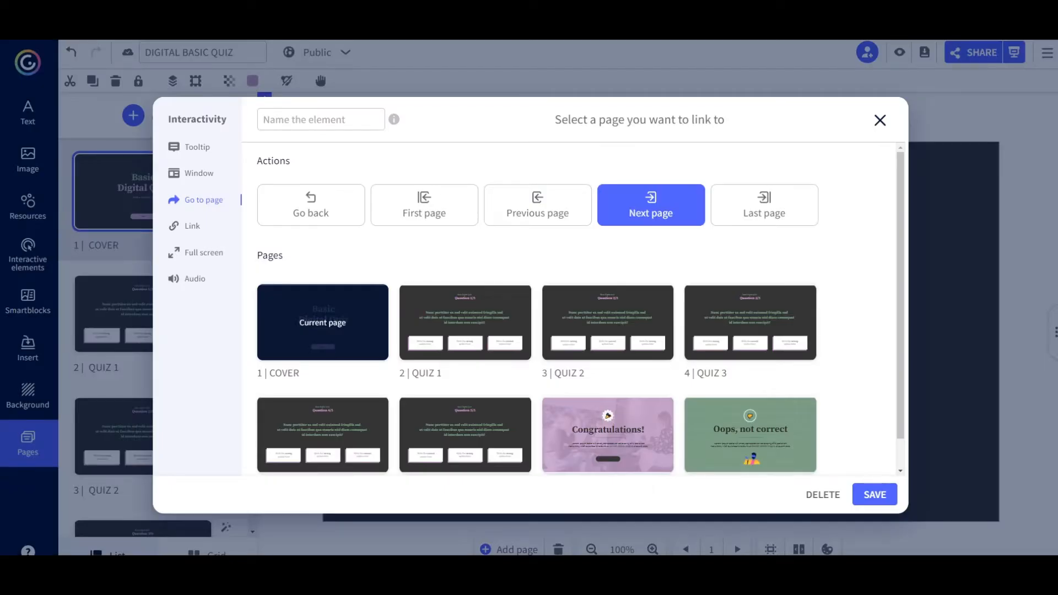
Close the Start button's link settings in the editor, then check the first wrong option's link on QUIZ 1 against the page list
click(880, 120)
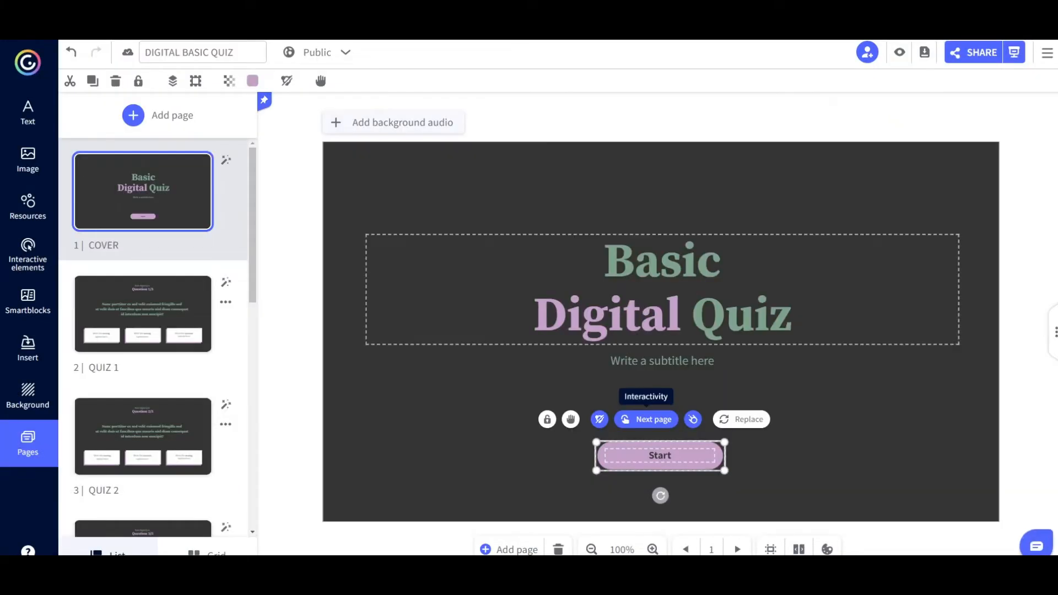
click(143, 314)
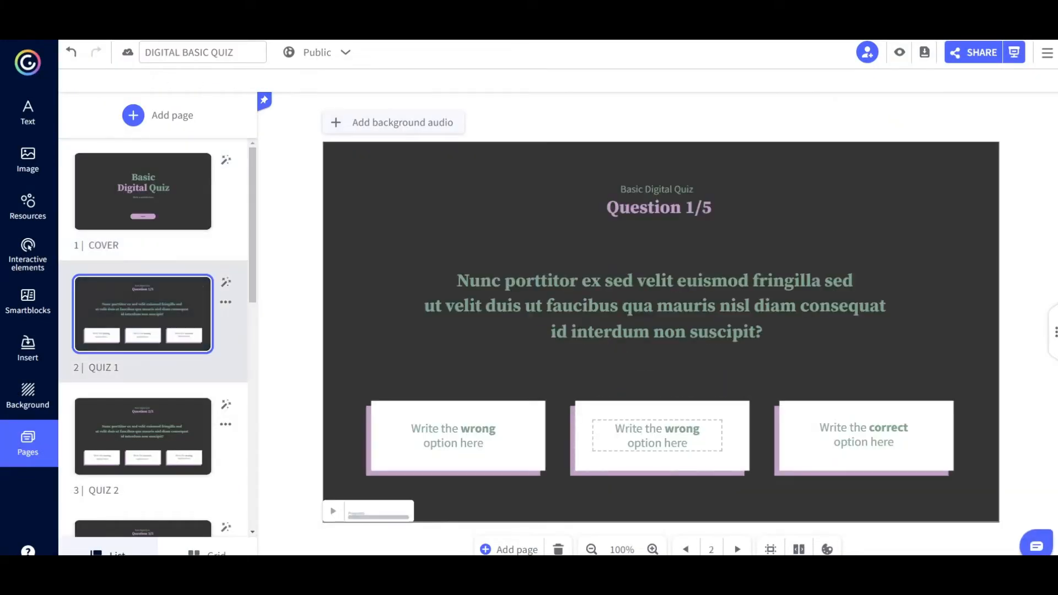
click(453, 435)
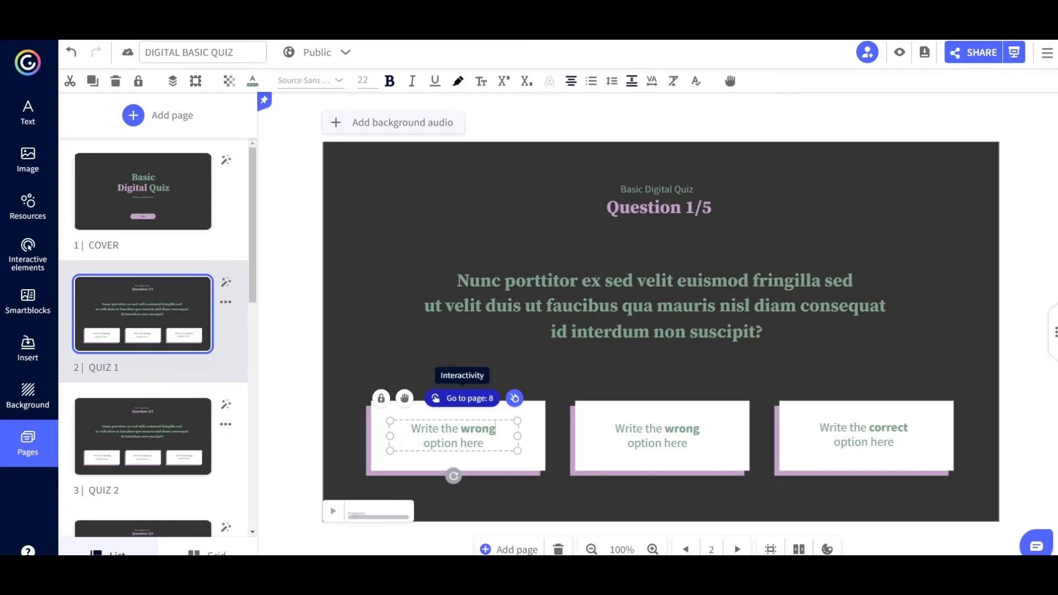
scroll(142, 457, down, 5)
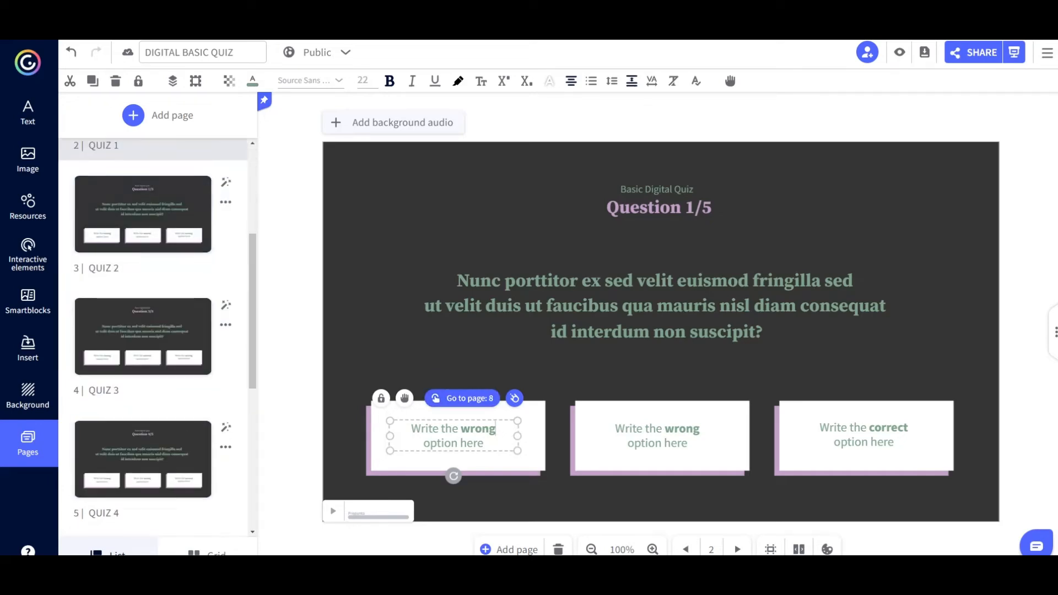
scroll(142, 458, up, 5)
scroll(142, 385, down, 10)
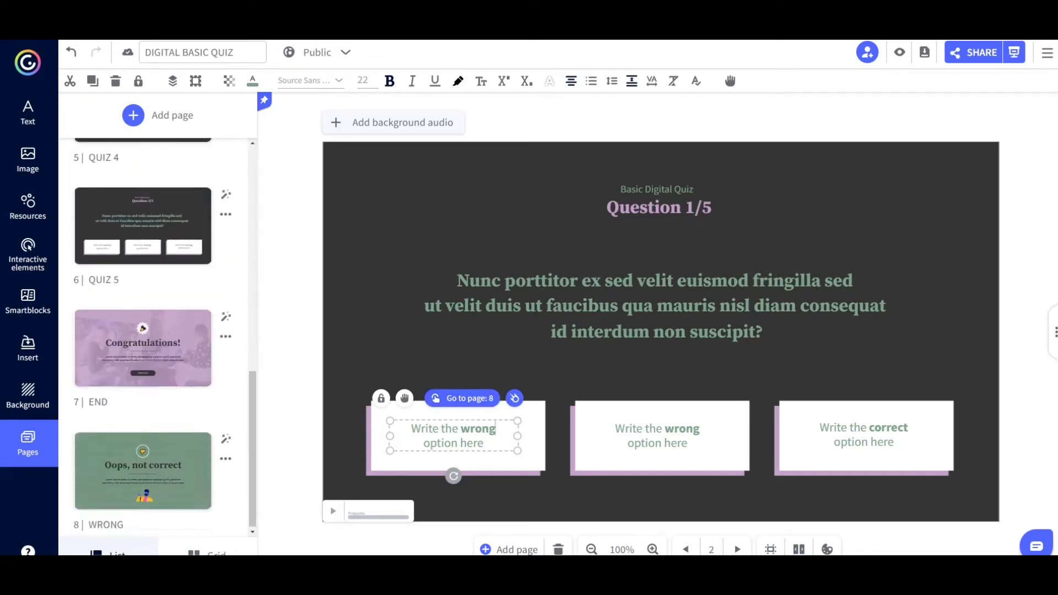
Examine the WRONG feedback page, return to QUIZ 1 and check the first wrong option's page link
click(143, 468)
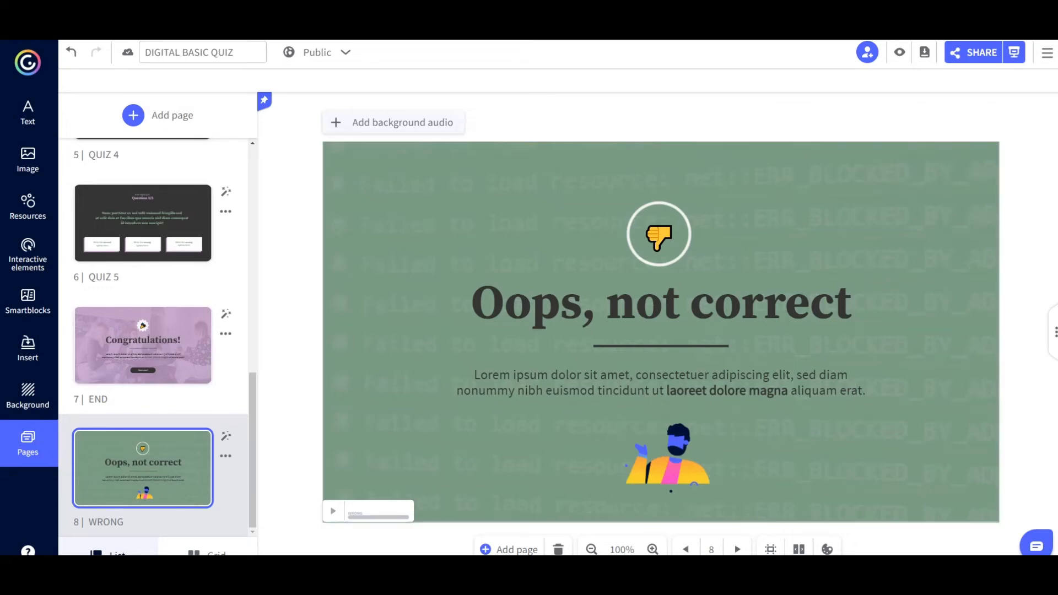
double_click(106, 522)
scroll(107, 520, up, 8)
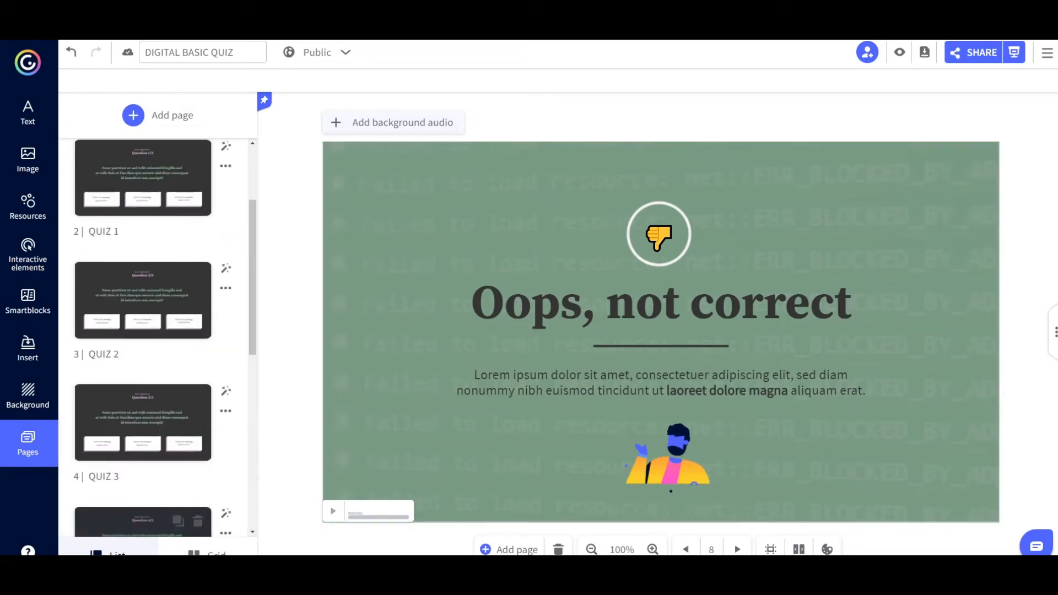
click(143, 178)
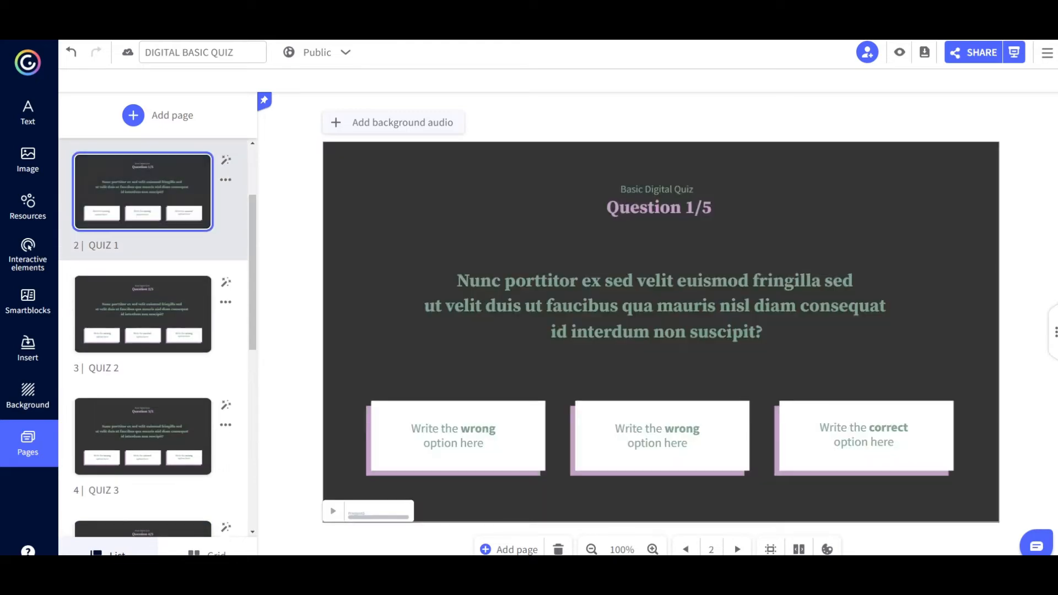
click(436, 444)
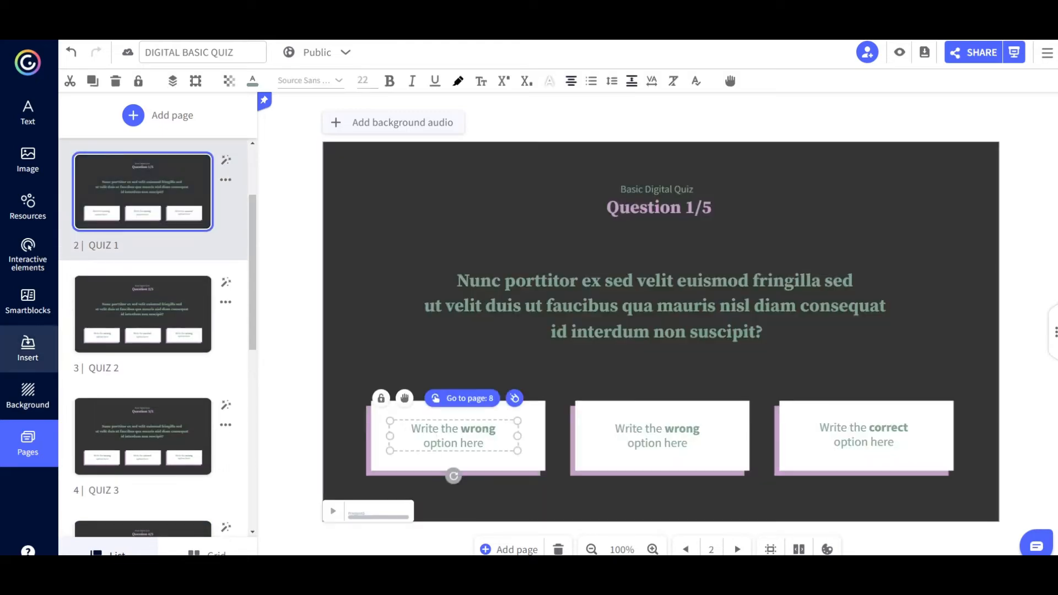
scroll(143, 314, up, 2)
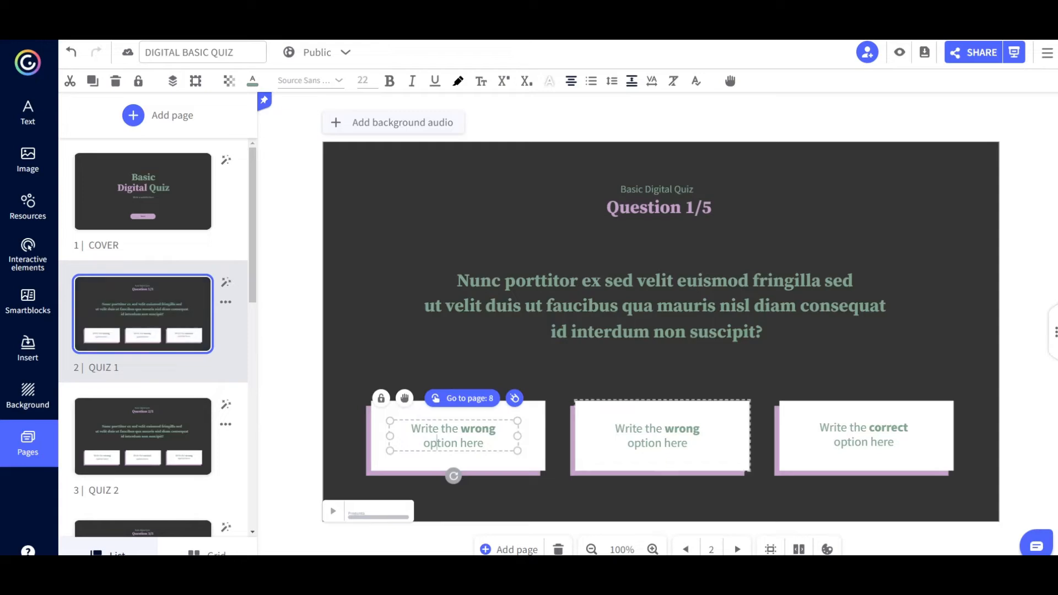
Link the second wrong option on QUIZ 1 to page 8, WRONG, and save the interaction
click(671, 444)
click(666, 398)
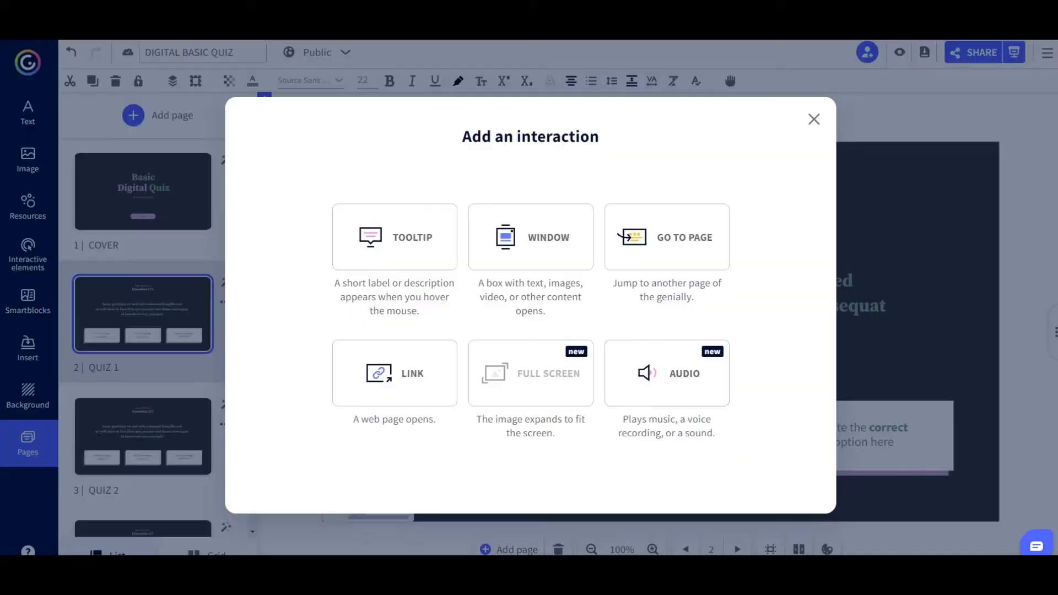
click(634, 237)
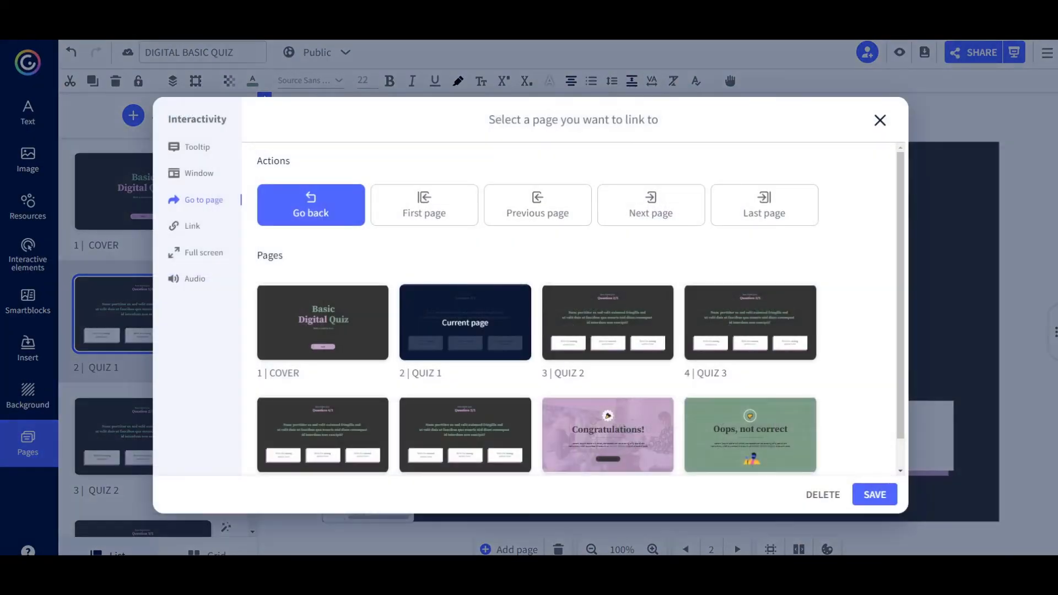
scroll(573, 309, down, 2)
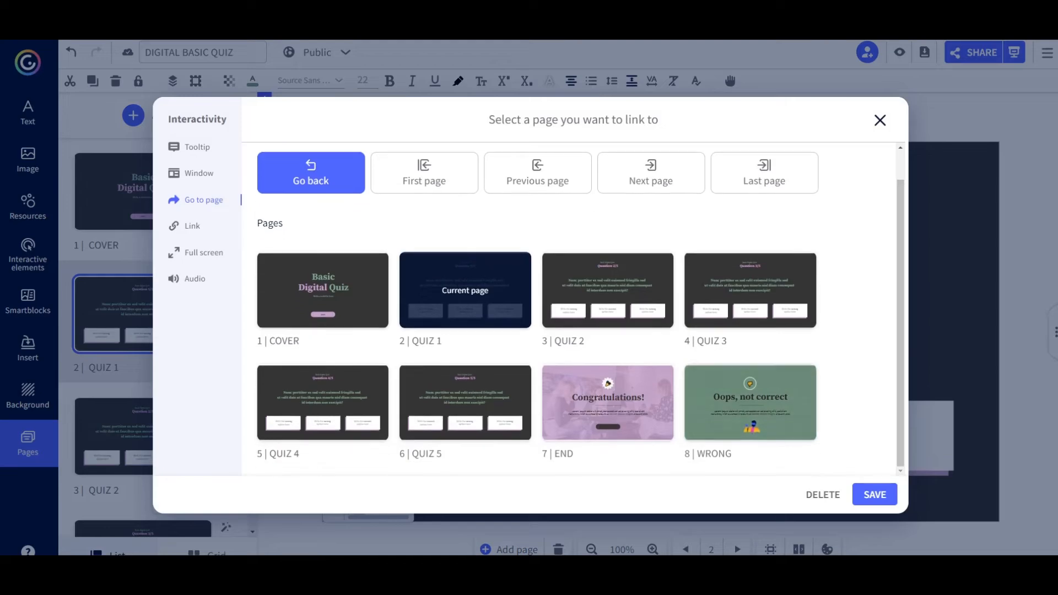
click(750, 403)
click(875, 494)
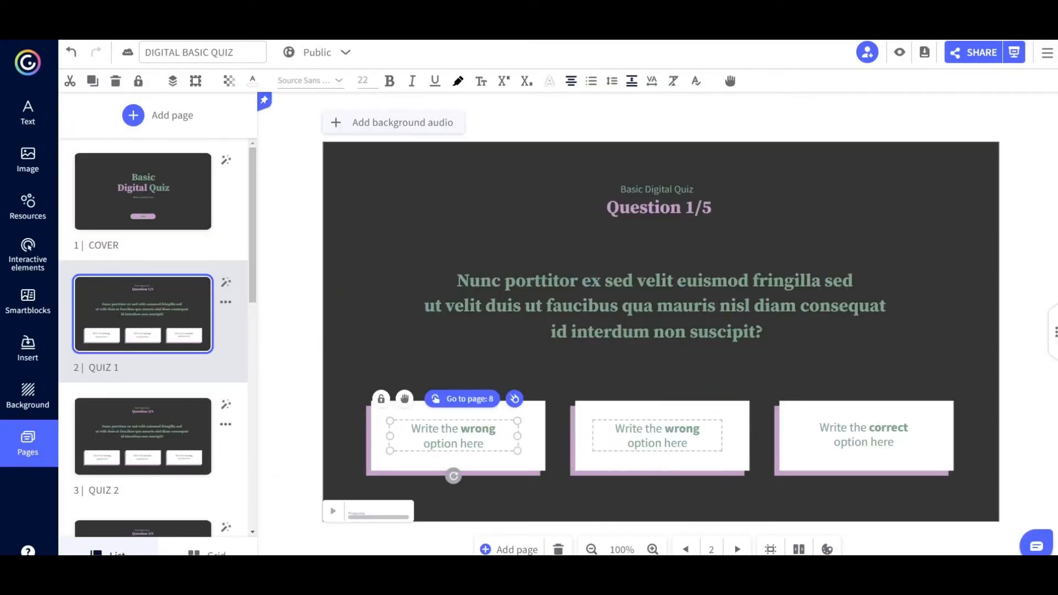
Recheck the first wrong option's link and the return link of the illustration on the WRONG page
click(453, 435)
scroll(154, 331, down, 10)
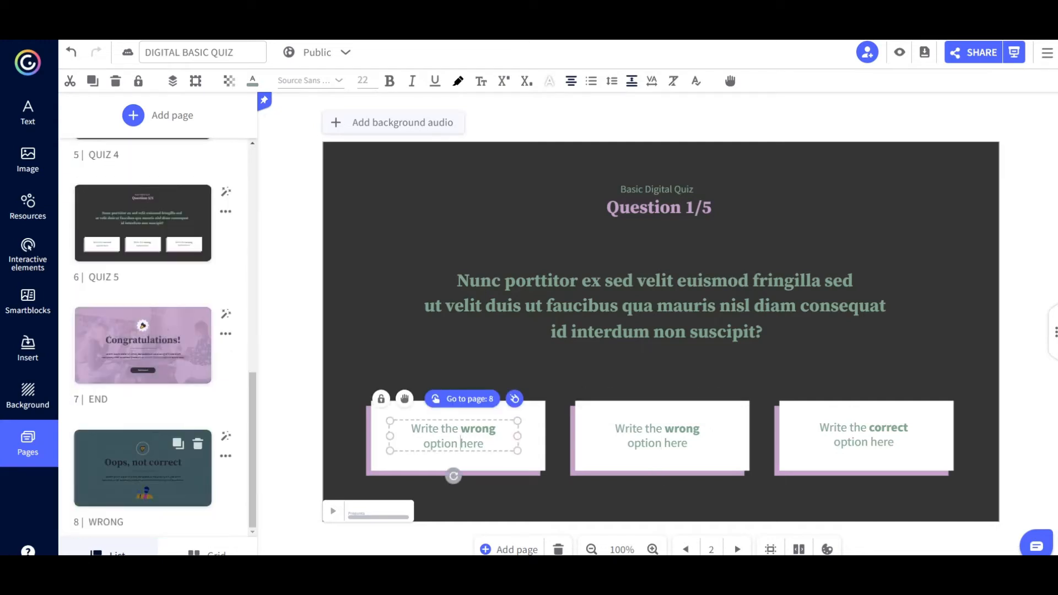
click(142, 473)
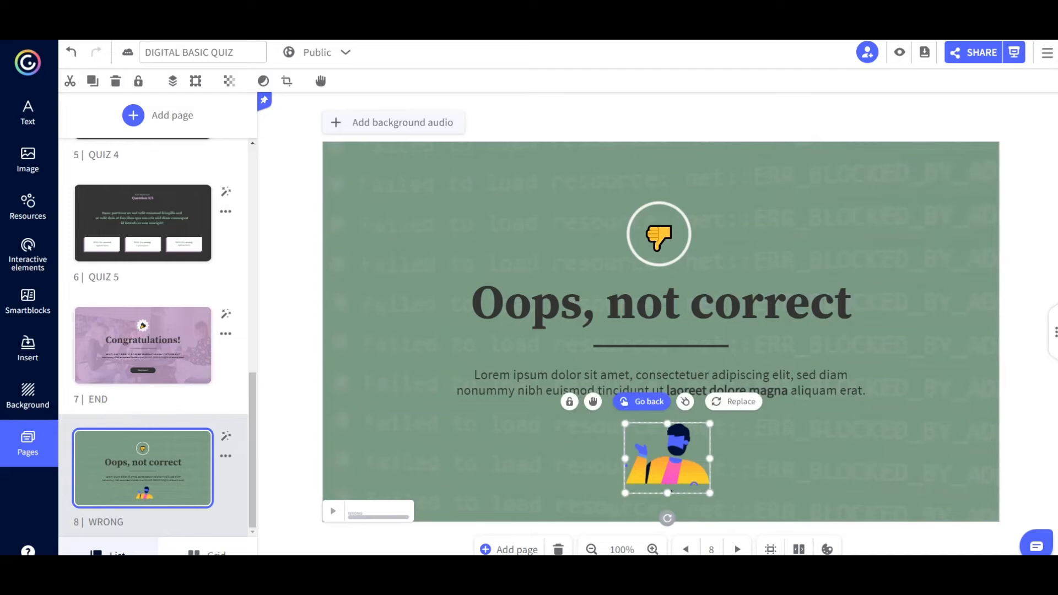
scroll(143, 422, up, 8)
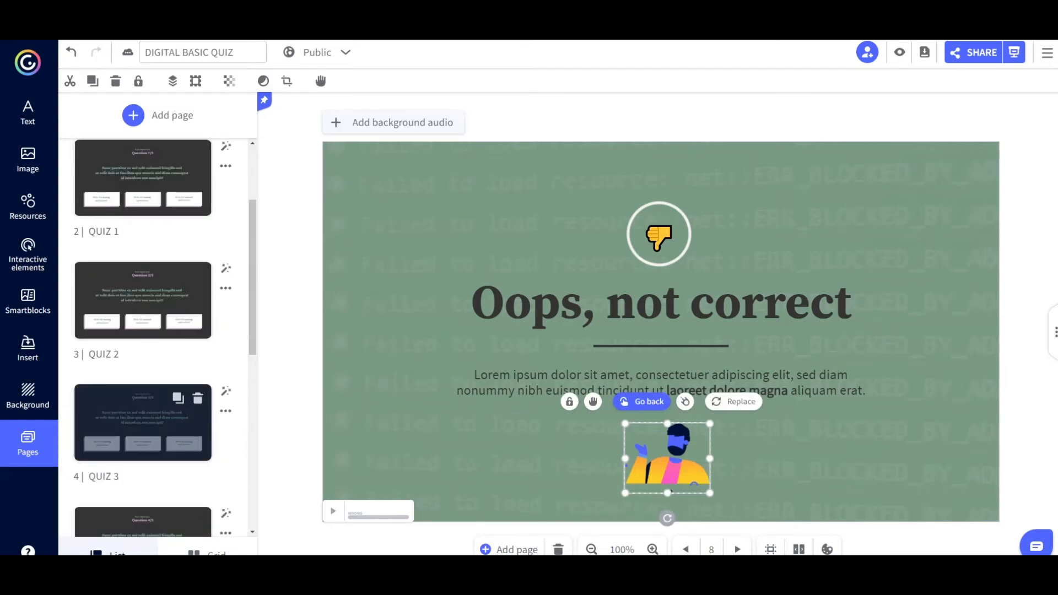
scroll(143, 422, up, 3)
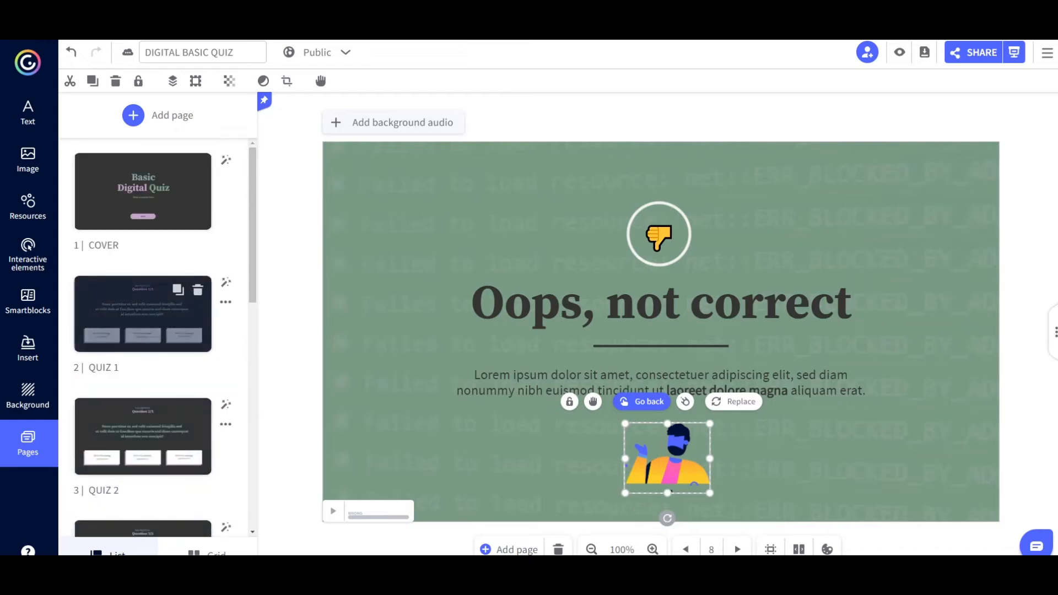
Link the correct option on QUIZ 1 to the next page, save the interaction, and copy the option's text box
click(143, 314)
click(878, 442)
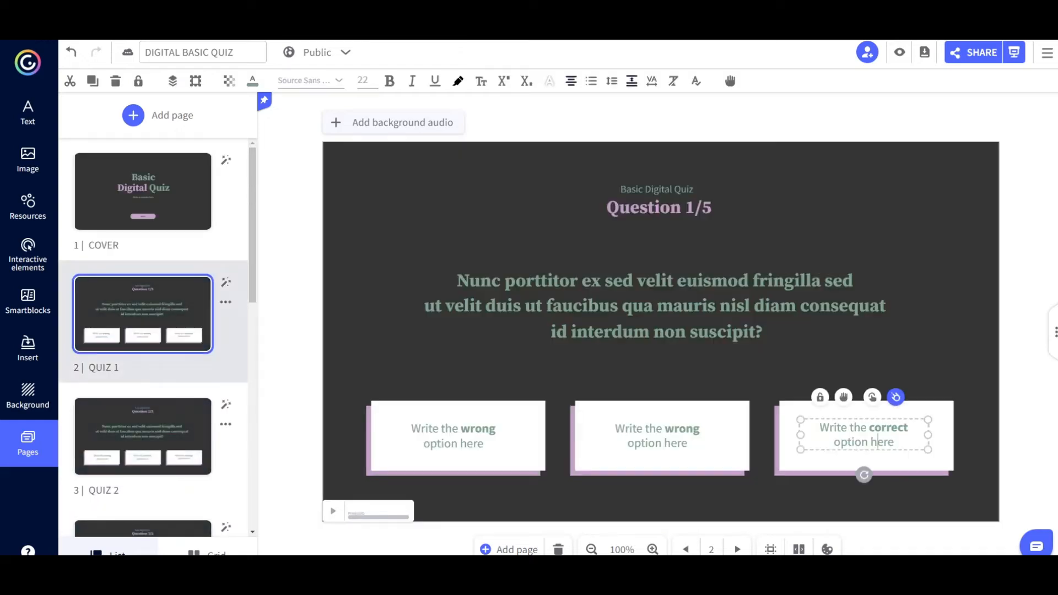
click(872, 397)
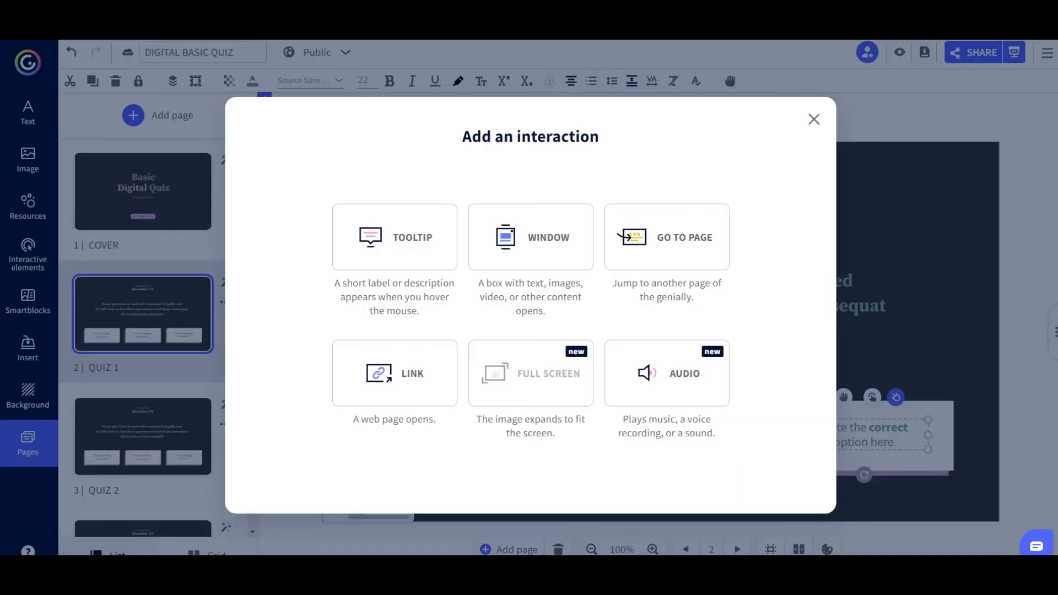
click(667, 237)
click(651, 205)
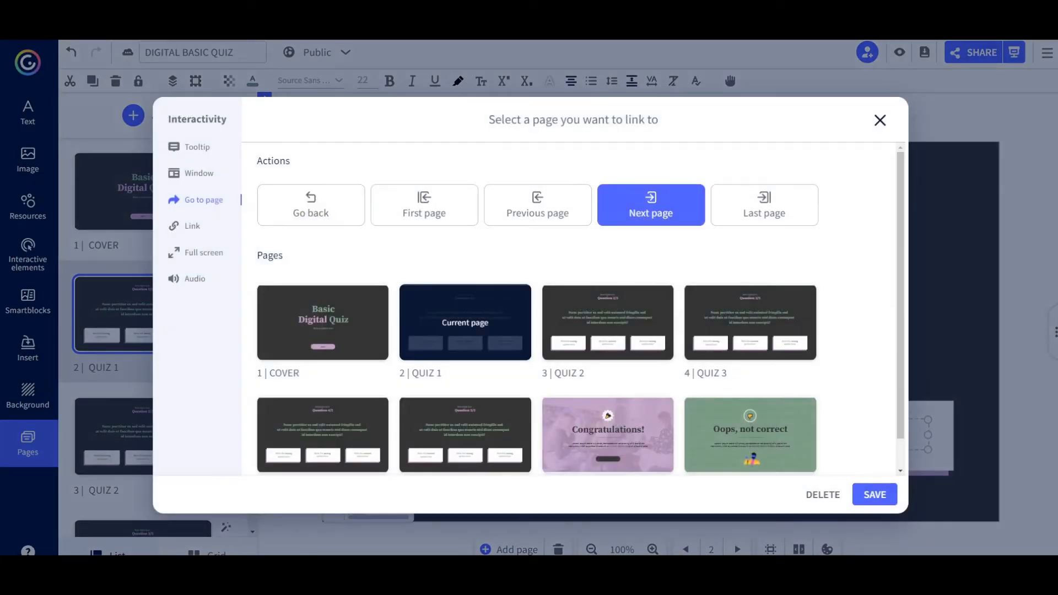
click(874, 495)
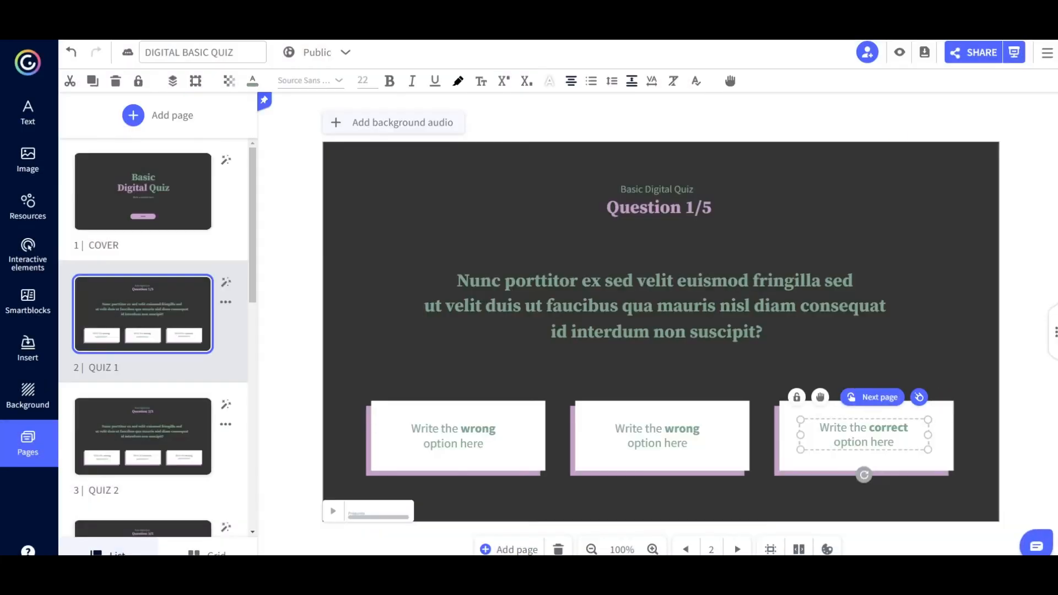
right_click(861, 438)
click(896, 271)
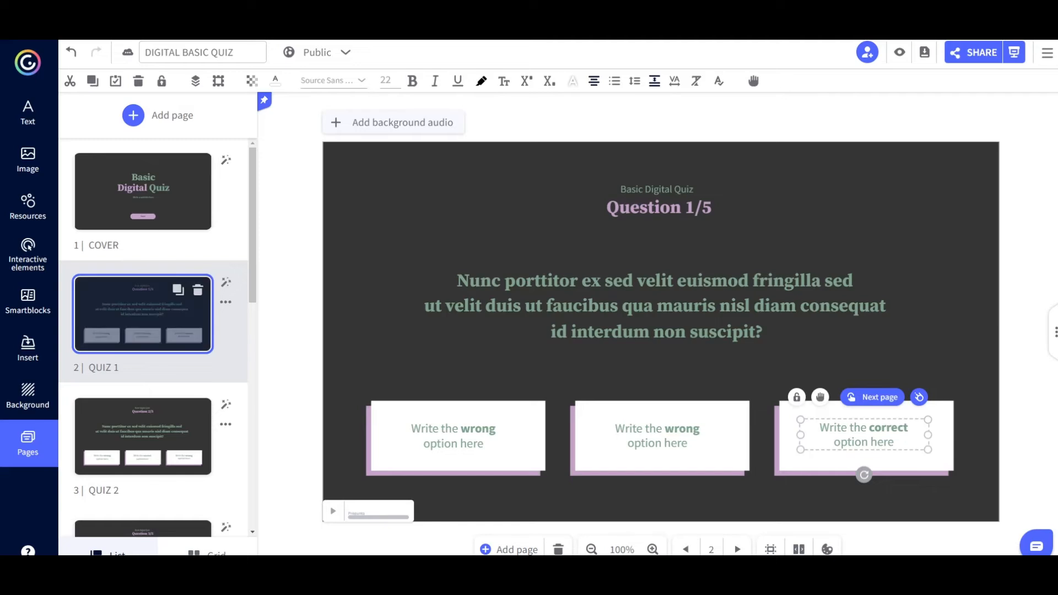
Delete the text boxes of all three answer options on QUIZ 2, keeping the white boxes
click(142, 436)
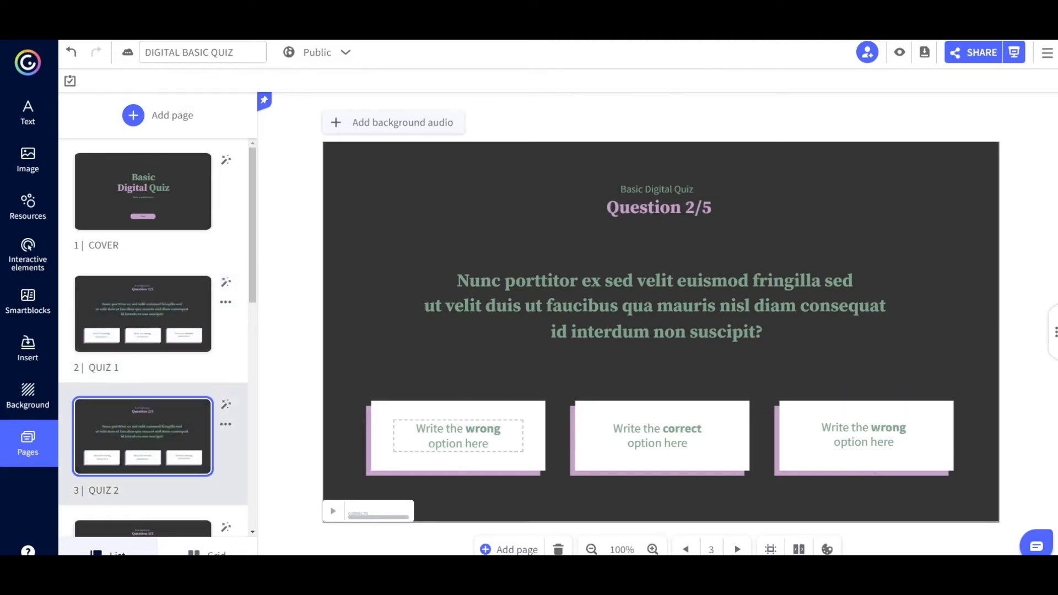
click(464, 443)
key(BackSpace)
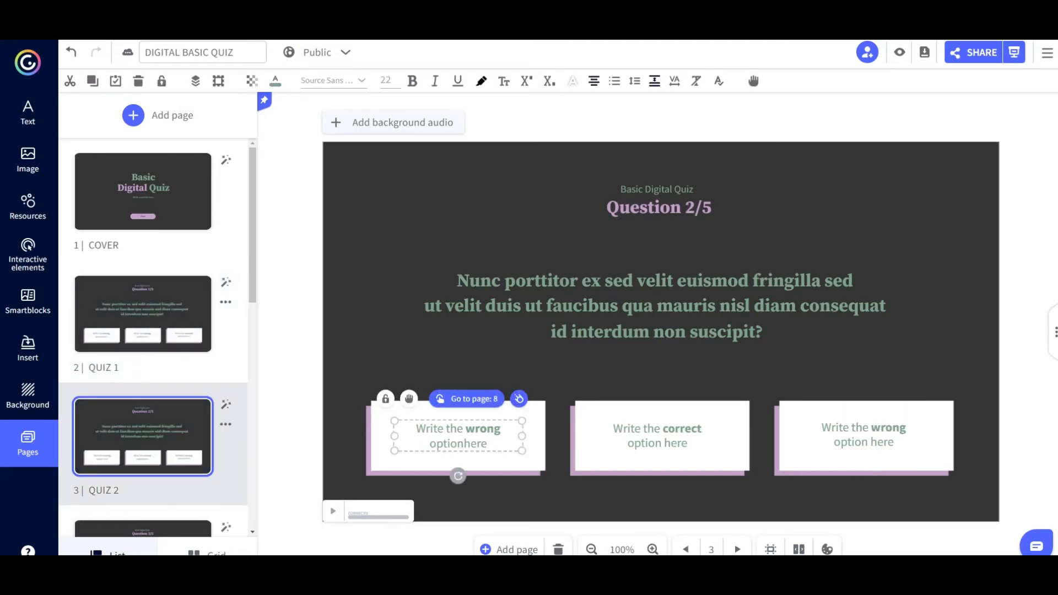
click(557, 372)
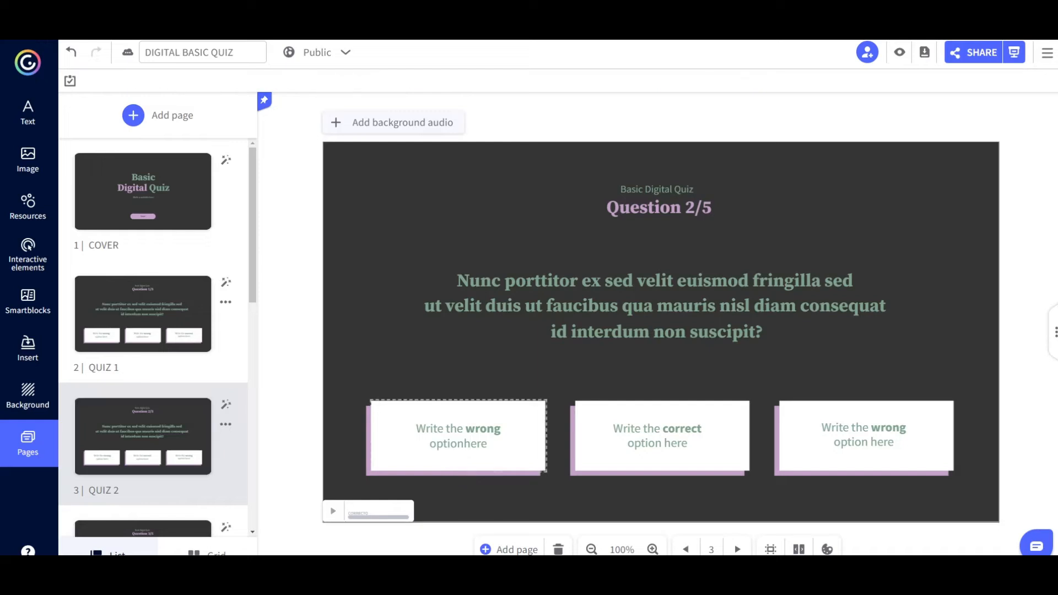
drag(457, 436, 453, 425)
key(Delete)
drag(657, 436, 653, 420)
key(Delete)
click(863, 435)
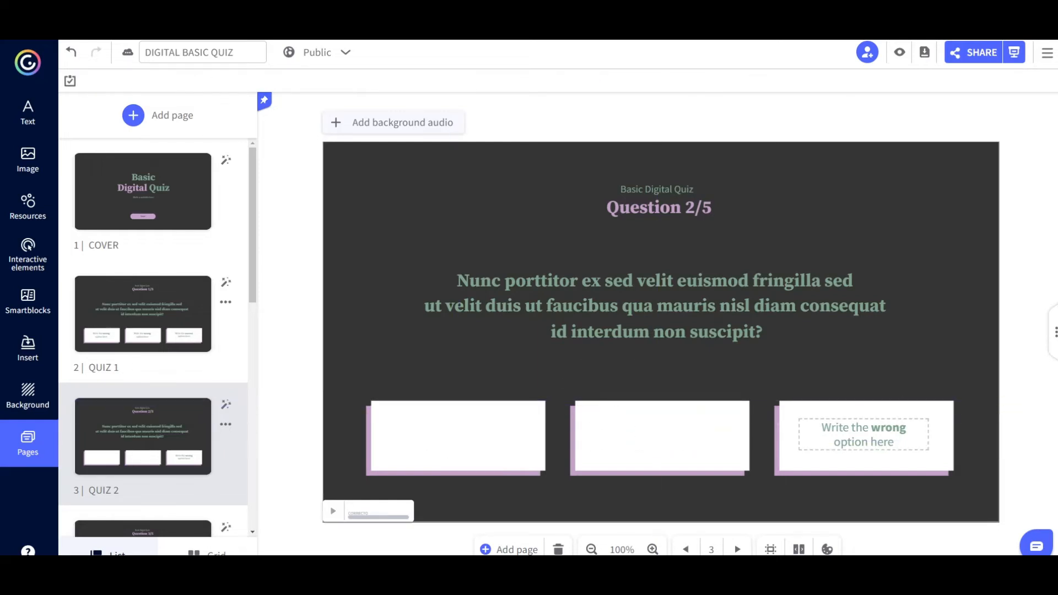
drag(864, 435, 859, 419)
key(Delete)
Copy the linked correct option from QUIZ 1 to QUIZ 2 and place it in the middle answer box
click(143, 314)
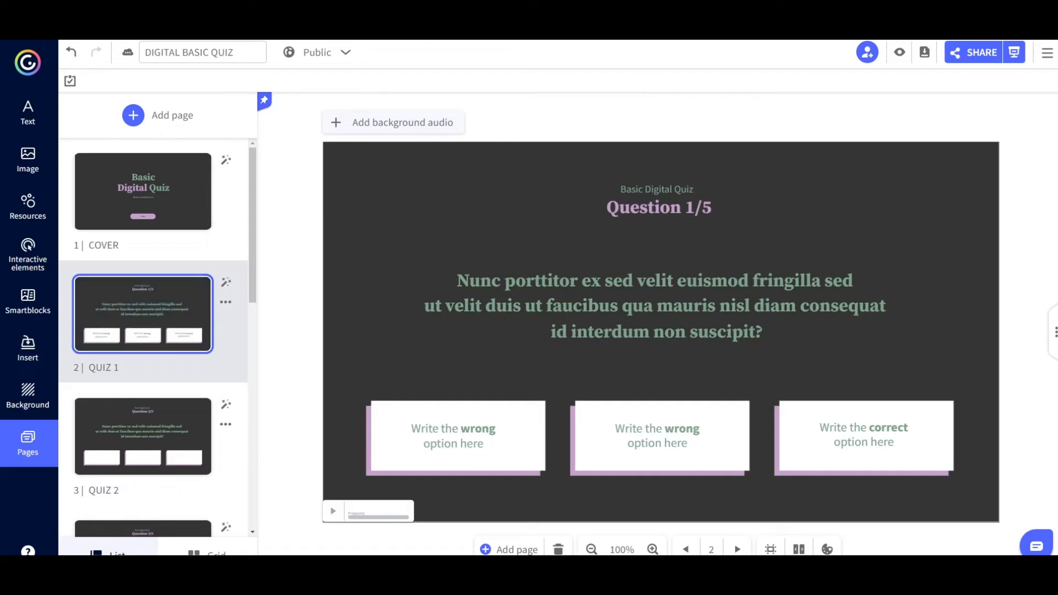
click(883, 443)
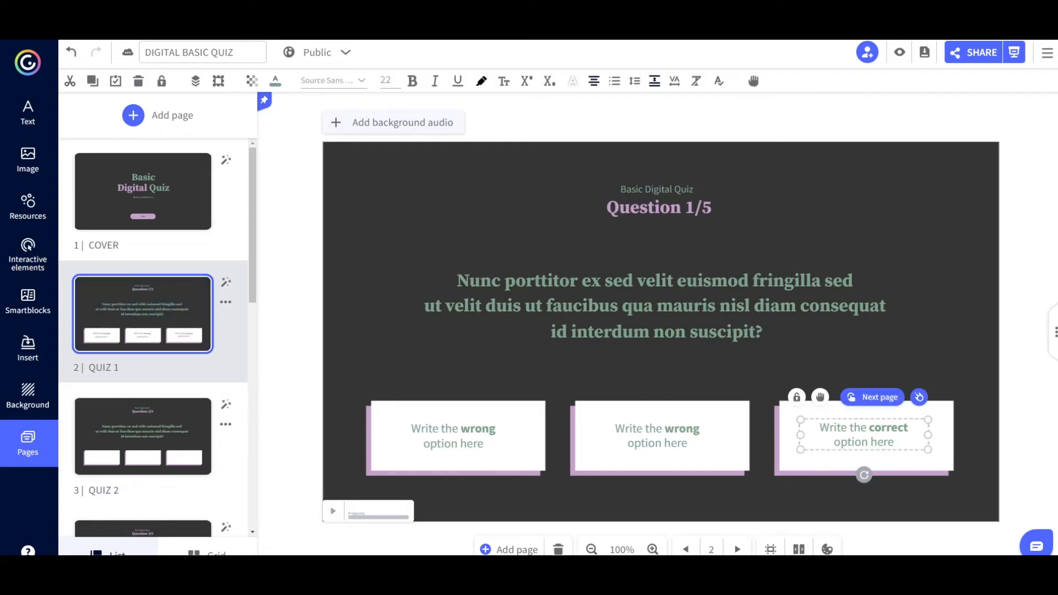
right_click(884, 443)
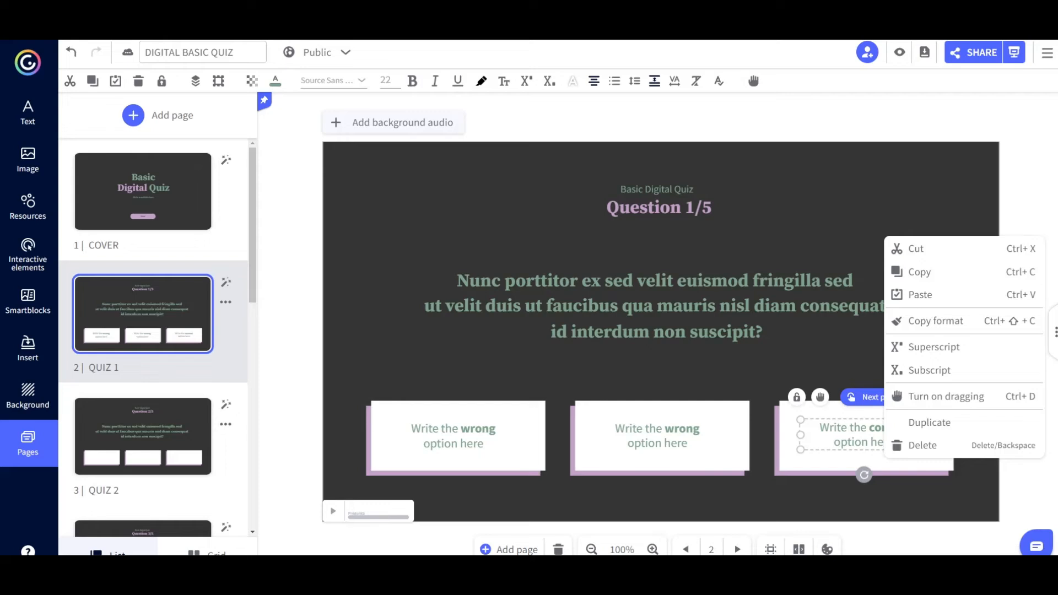
click(919, 271)
click(142, 437)
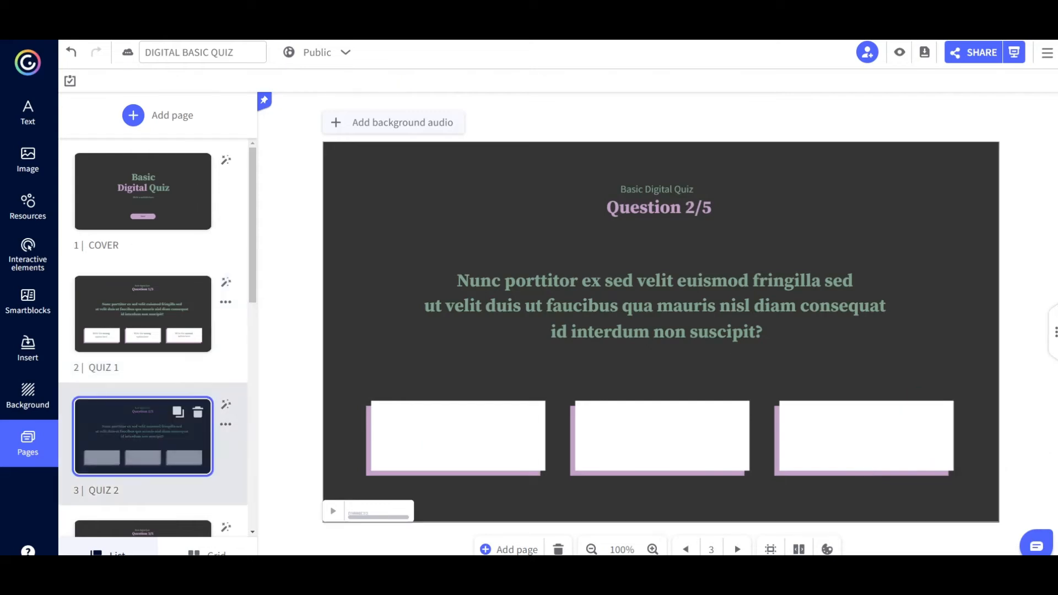
right_click(357, 306)
click(368, 314)
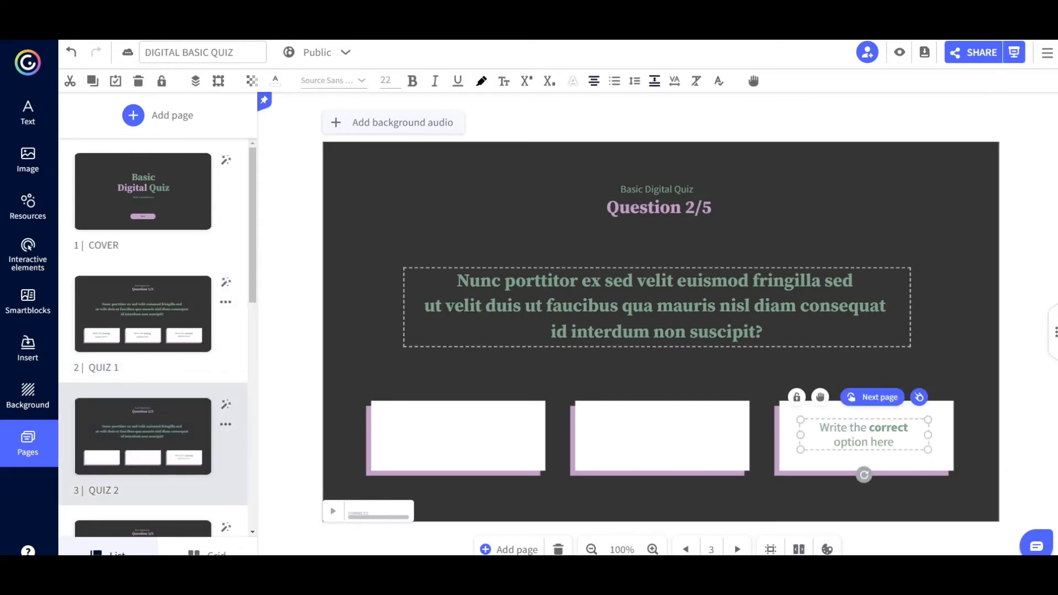
drag(864, 435, 660, 436)
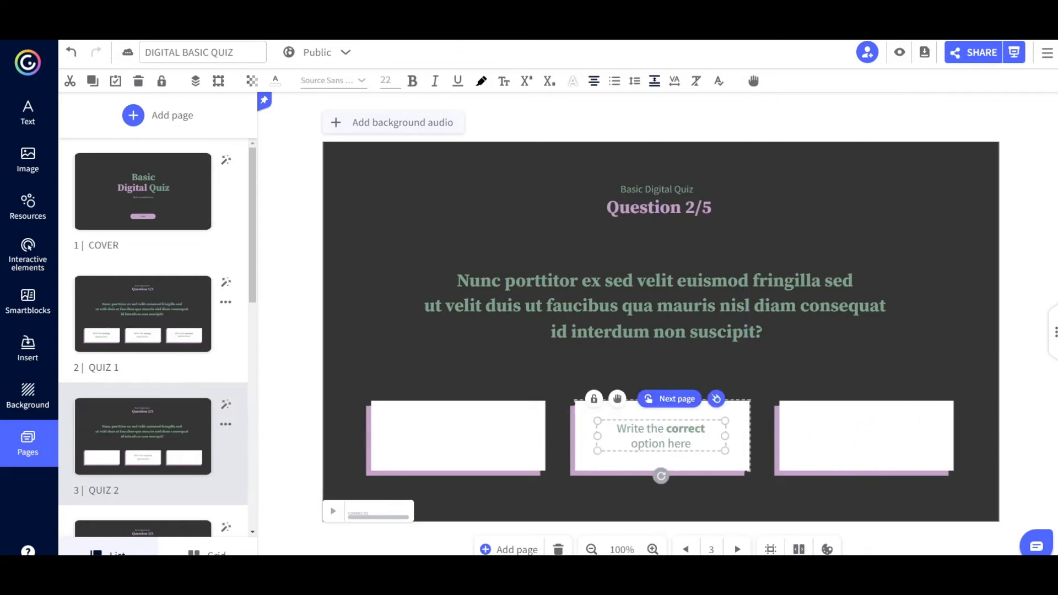
Copy the first wrong option with its page 8 link from QUIZ 1 into the first answer box on QUIZ 2
click(143, 314)
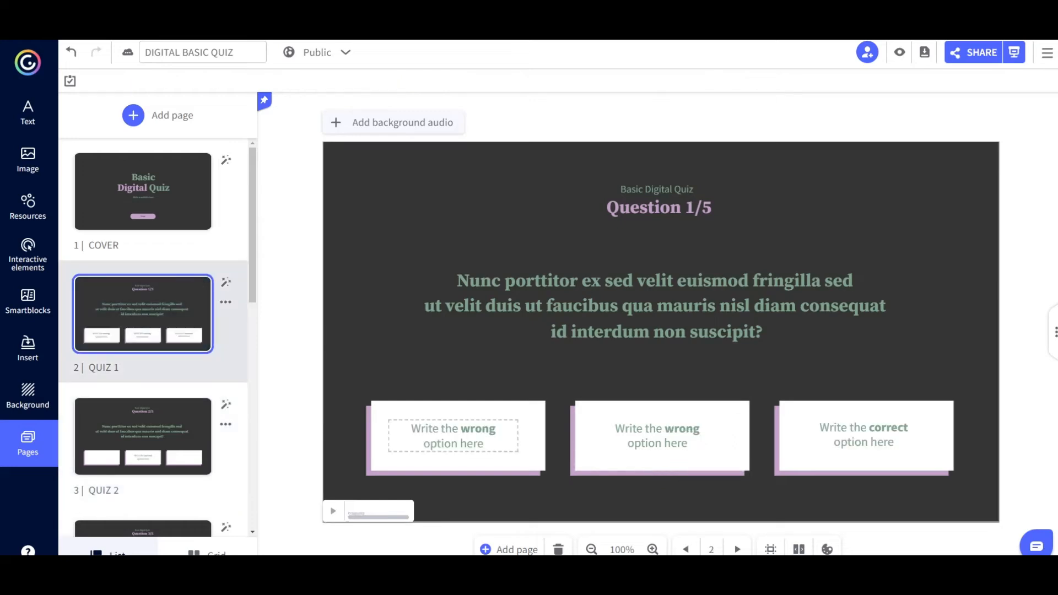
right_click(494, 449)
click(528, 264)
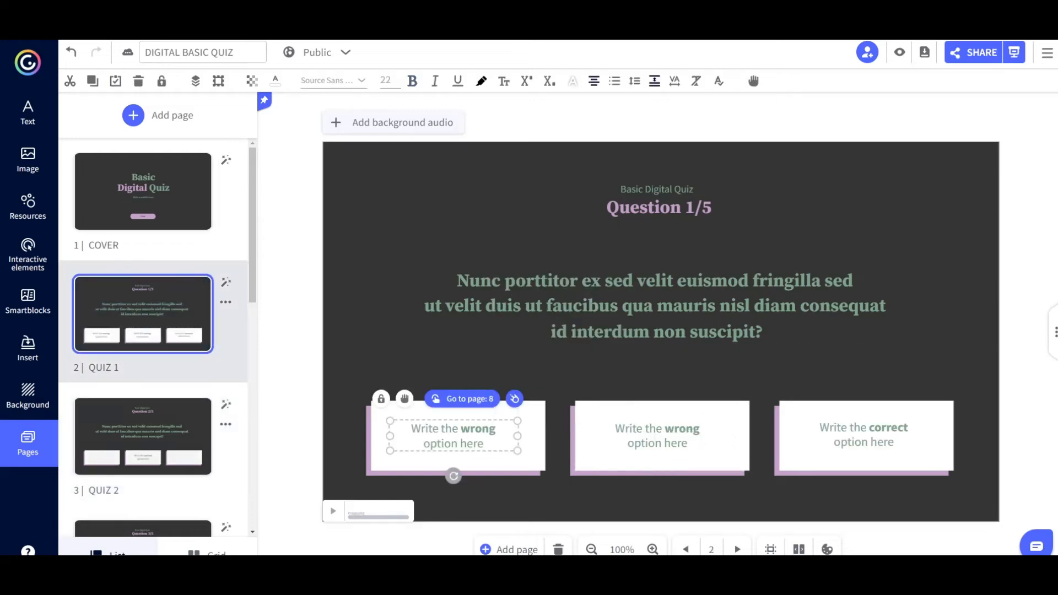
click(142, 436)
click(143, 314)
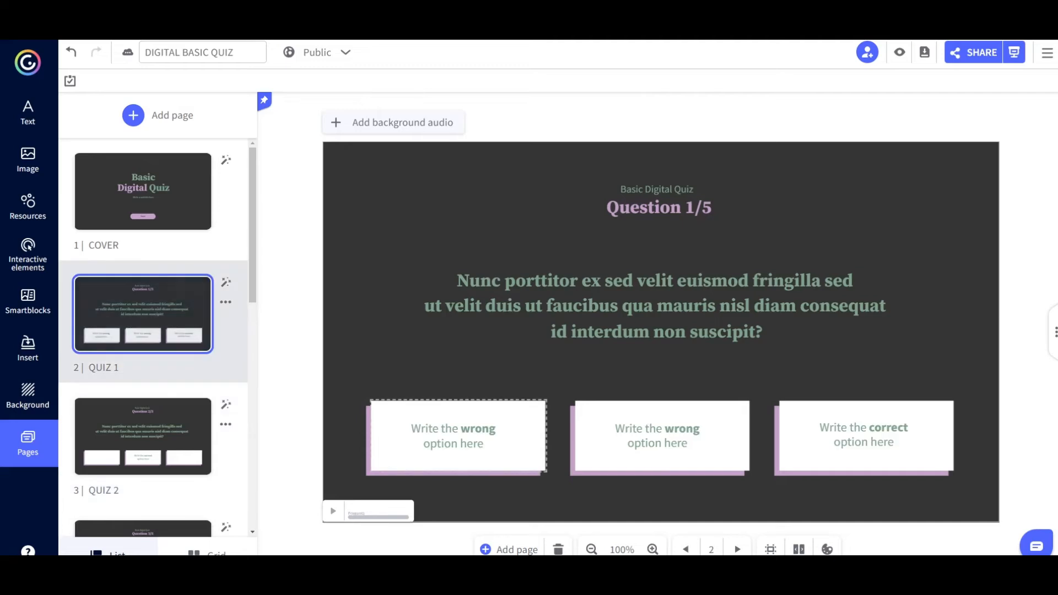
right_click(481, 444)
click(514, 273)
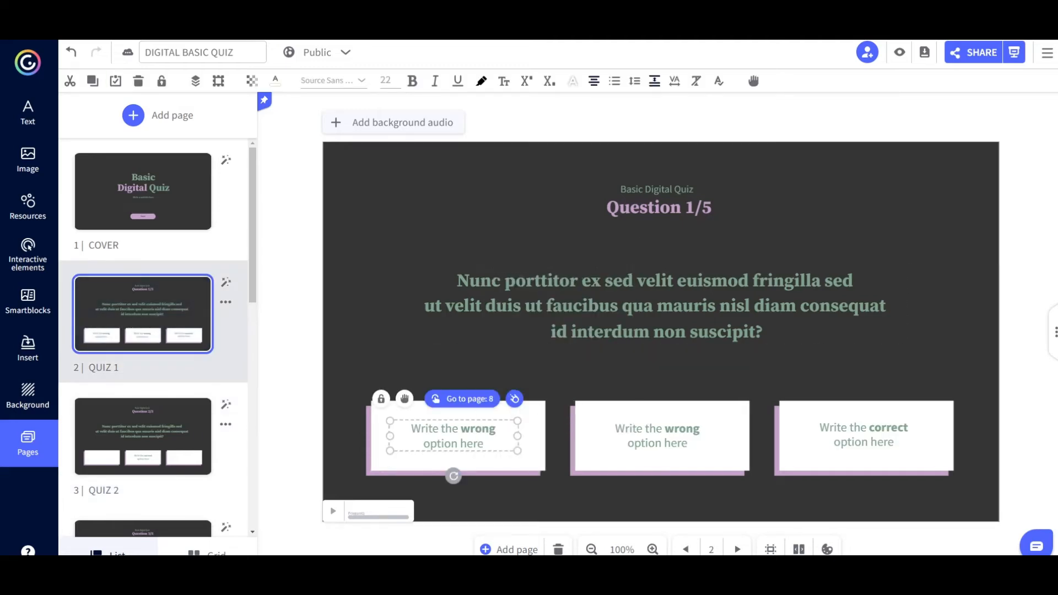
click(142, 437)
right_click(422, 434)
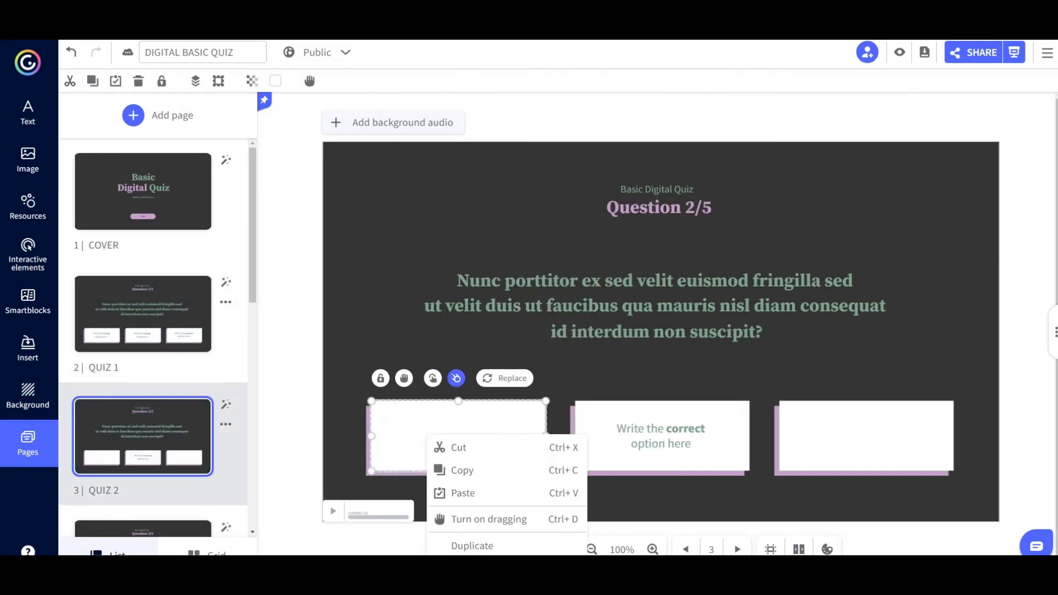
click(463, 491)
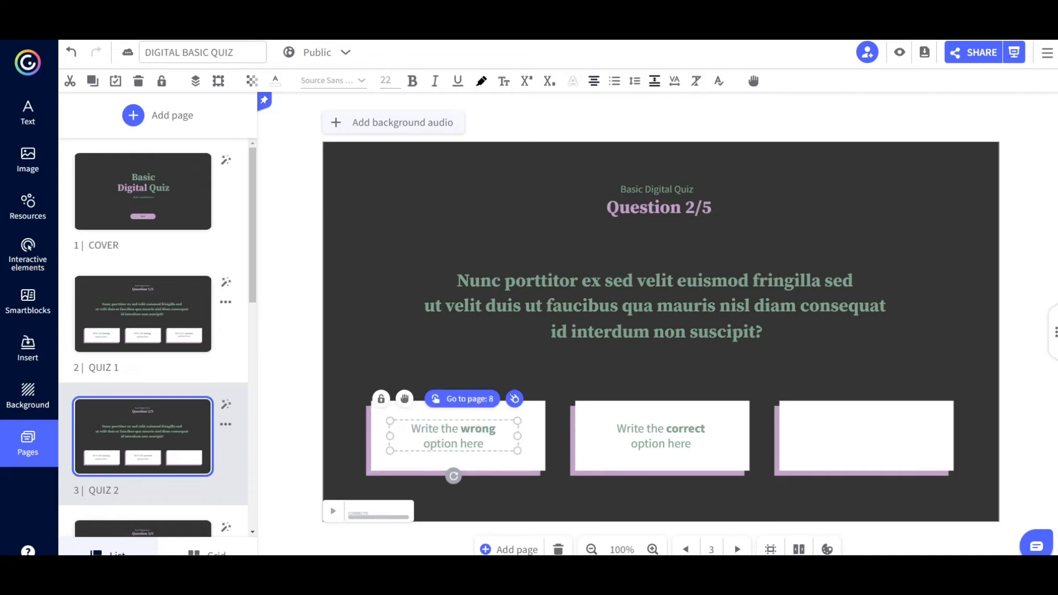
Copy the first wrong option on QUIZ 2, with its page 8 link, into the empty third answer box
right_click(374, 302)
click(453, 435)
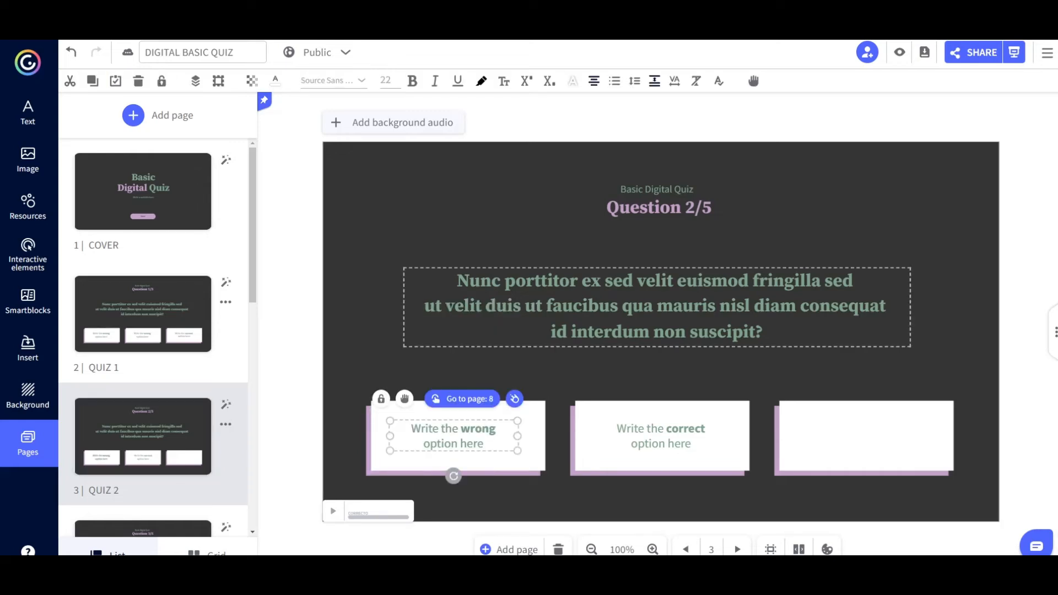
drag(453, 435, 867, 434)
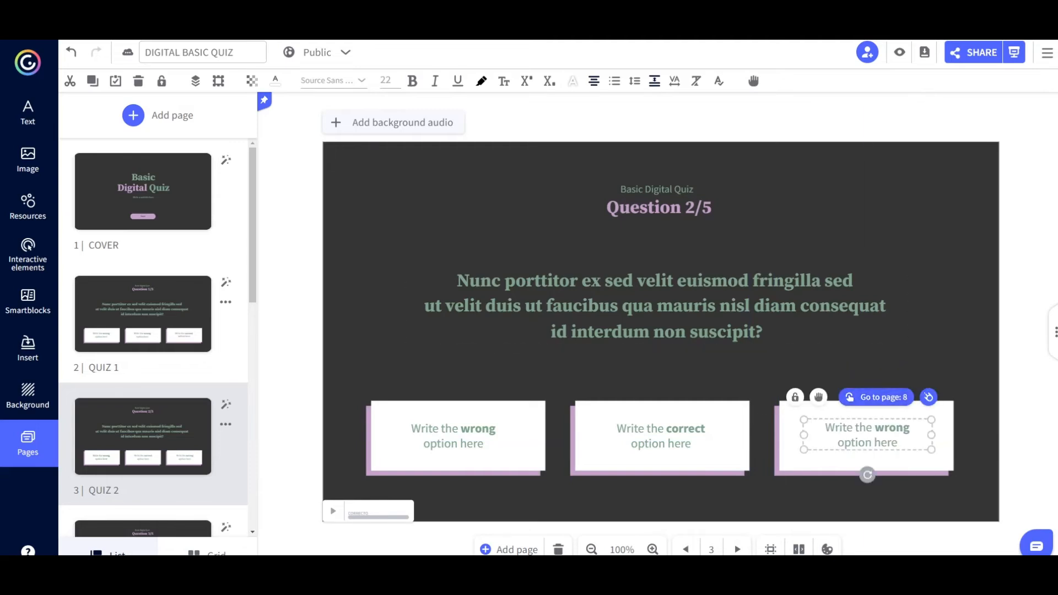
click(453, 436)
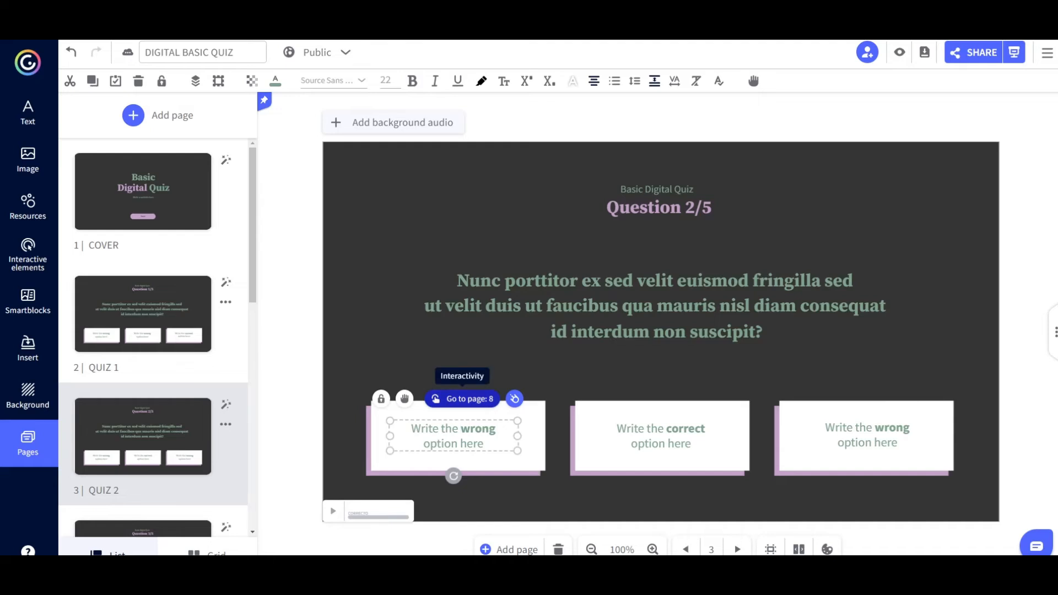
Examine QUIZ 1 and QUIZ 3, checking which page each answer option on QUIZ 3 links to
click(143, 314)
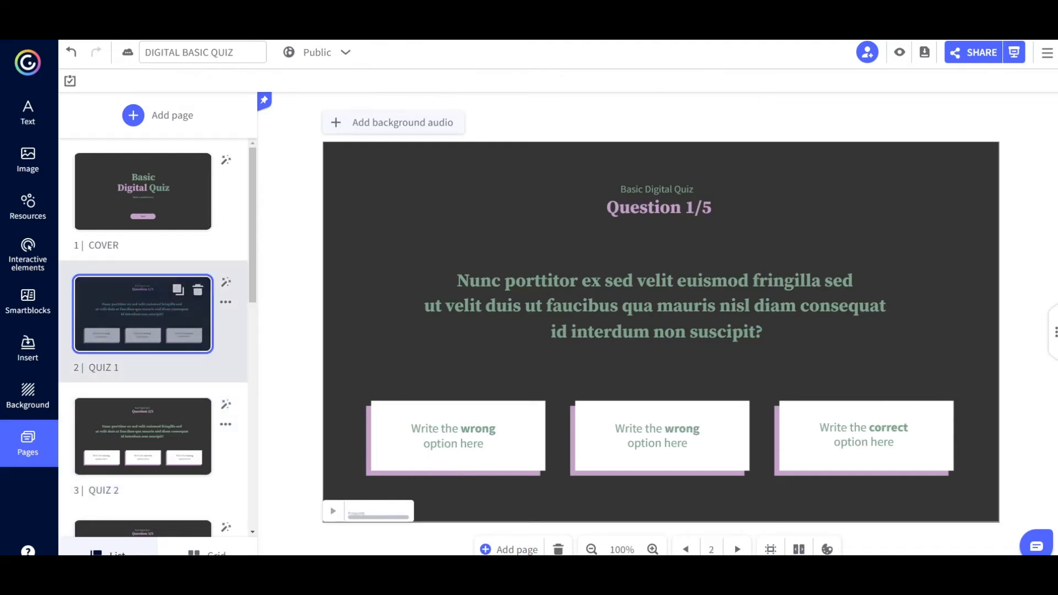
click(142, 437)
scroll(143, 441, down, 2)
click(143, 445)
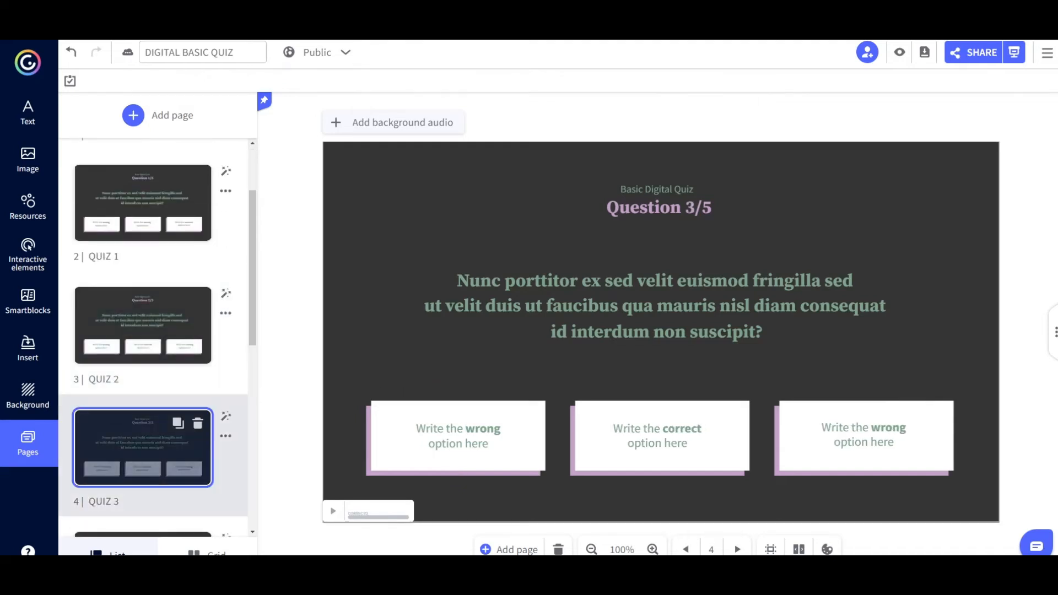
click(462, 444)
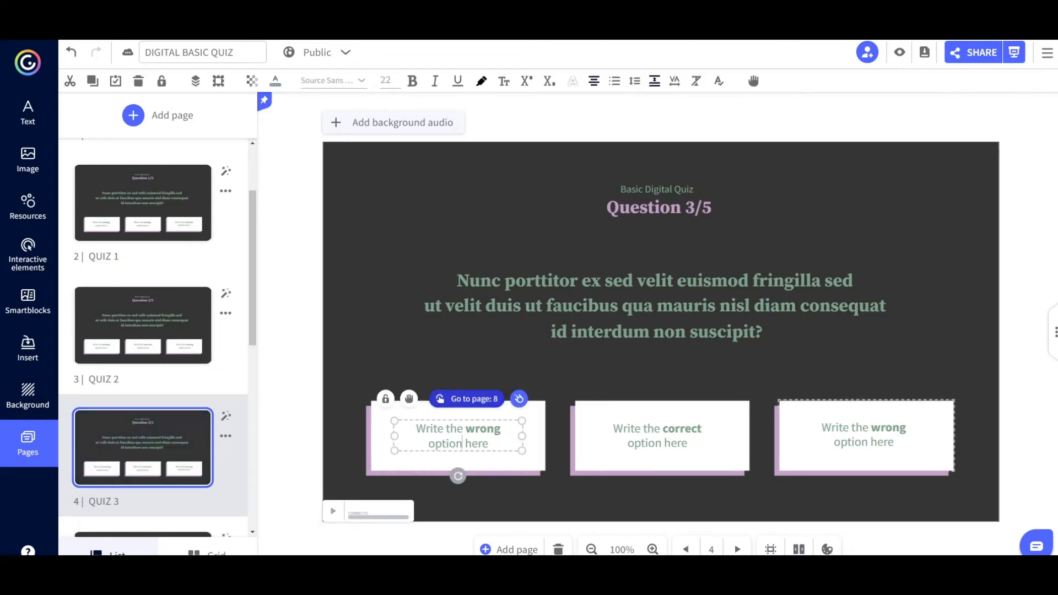
click(866, 442)
click(683, 443)
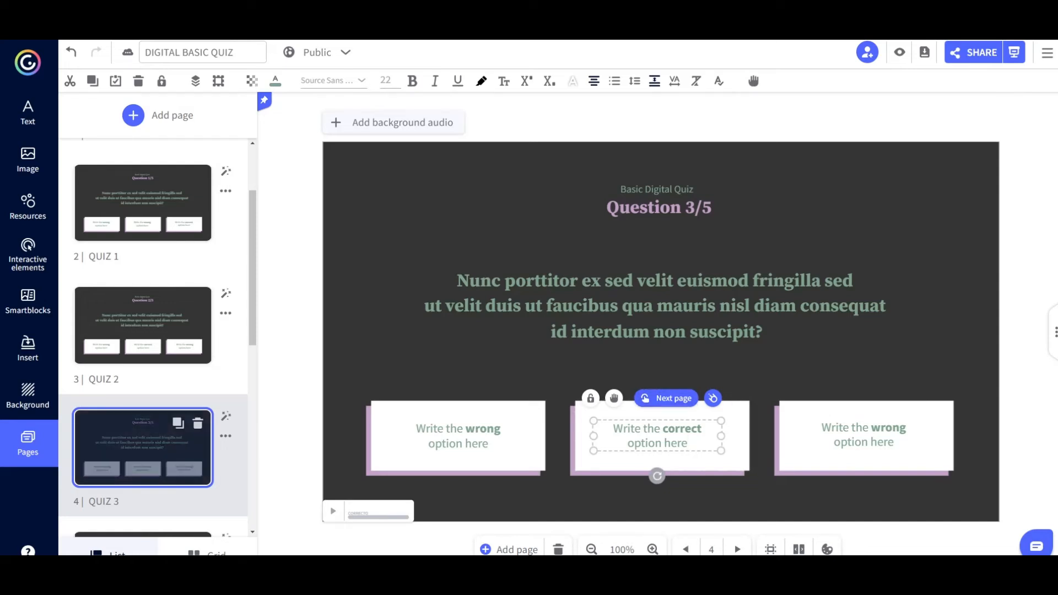
Duplicate the QUIZ 5 page to add another question before the END page
scroll(143, 435, down, 7)
scroll(142, 435, up, 2)
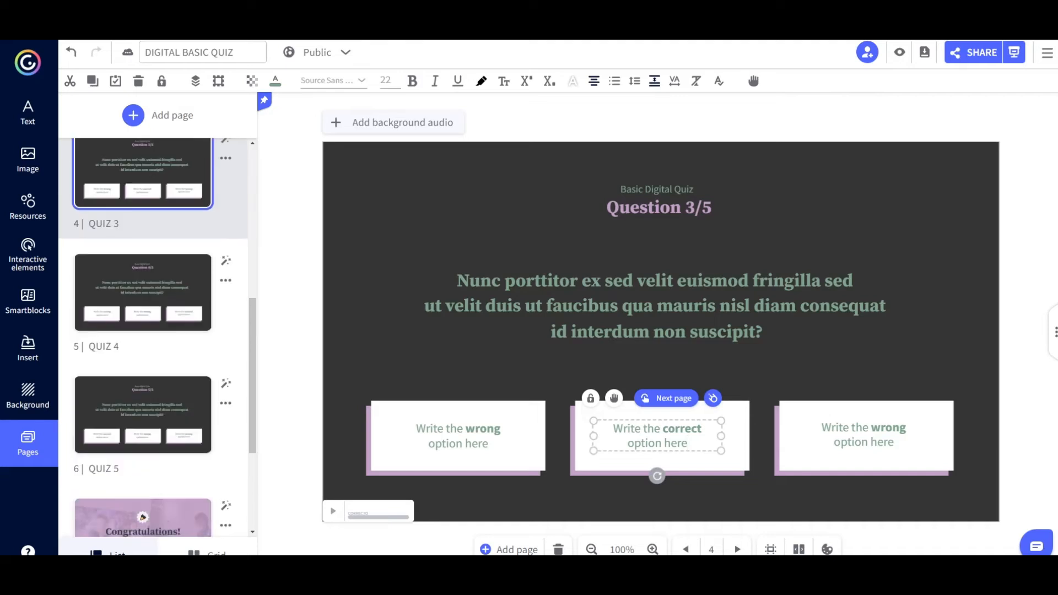
click(142, 415)
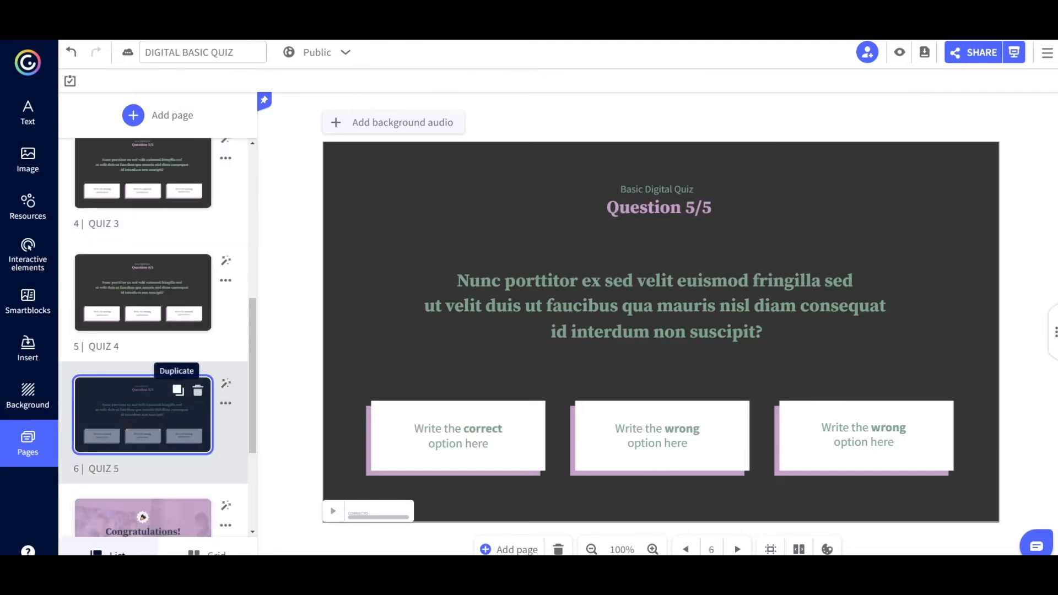
click(178, 390)
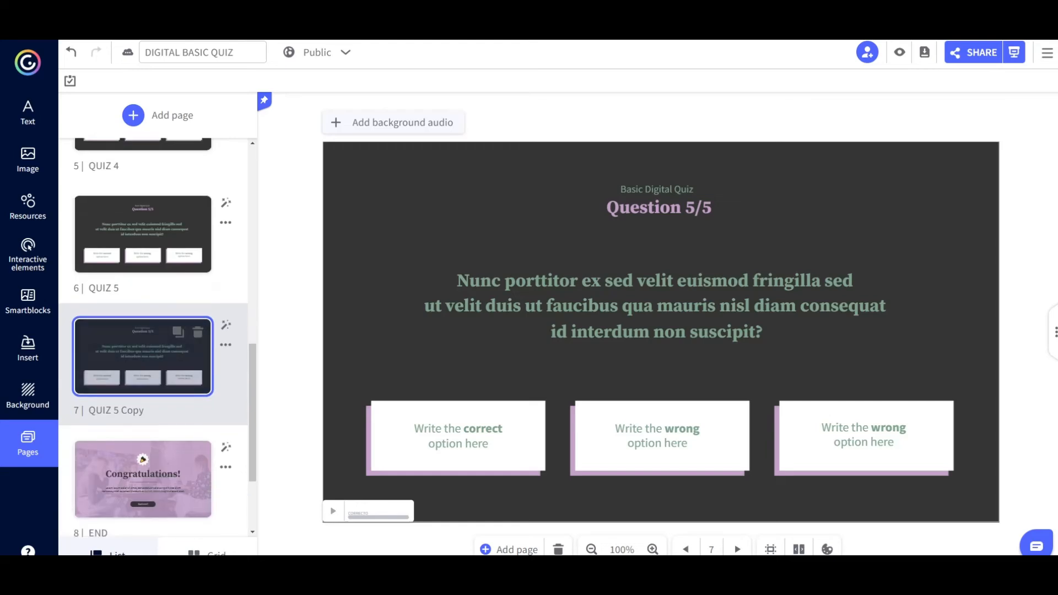
Change the heading of the duplicated page to Question 6/6
click(695, 209)
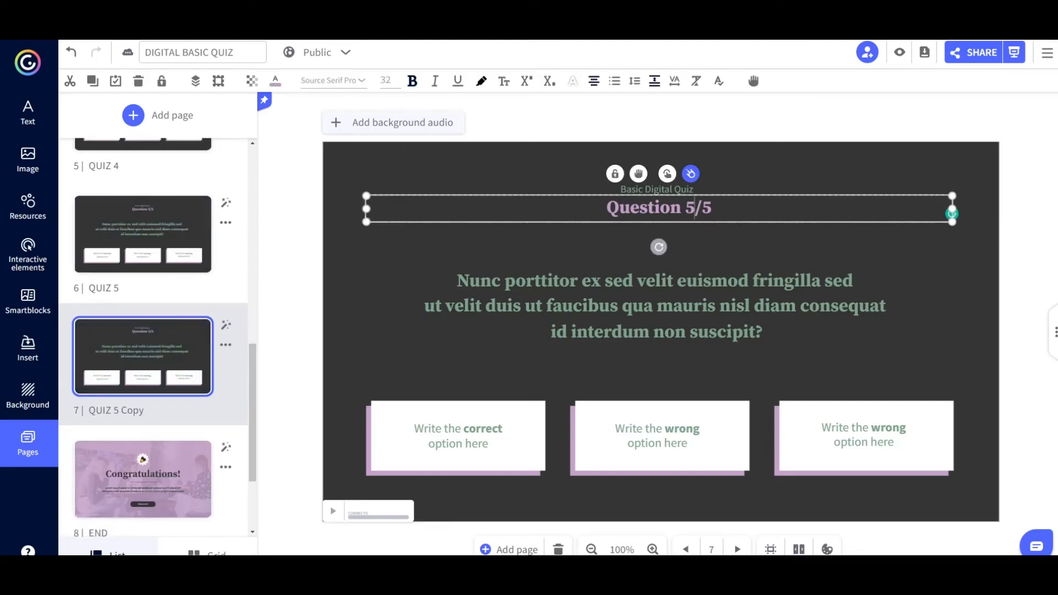
key(shift+Left)
text(6)
key(End)
key(shift+Left)
text(6)
Change the heading on the QUIZ 5 page to Question 5/6
click(143, 234)
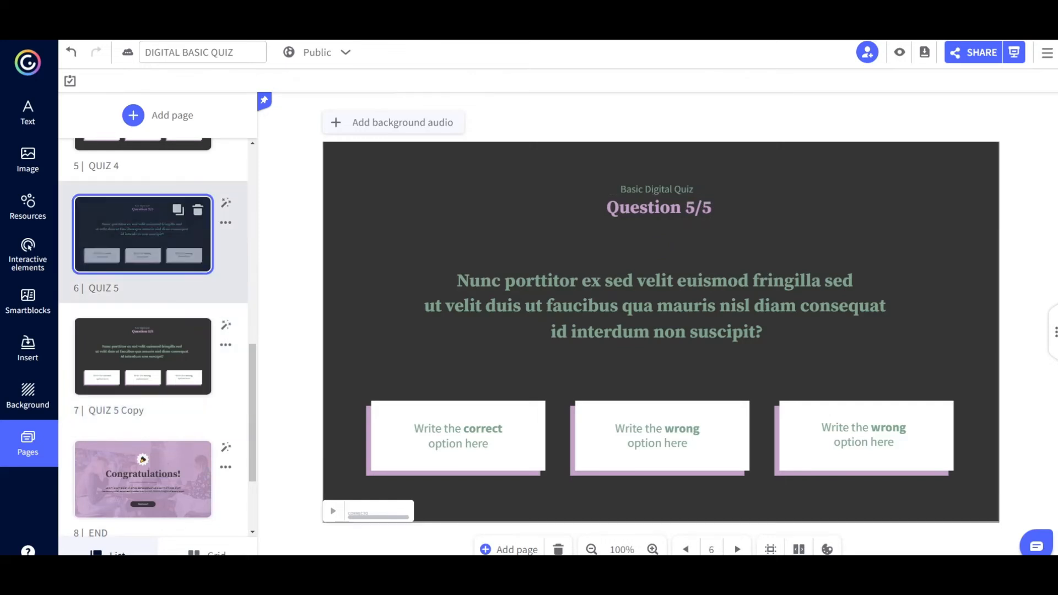
click(952, 213)
key(shift+Left)
text(6)
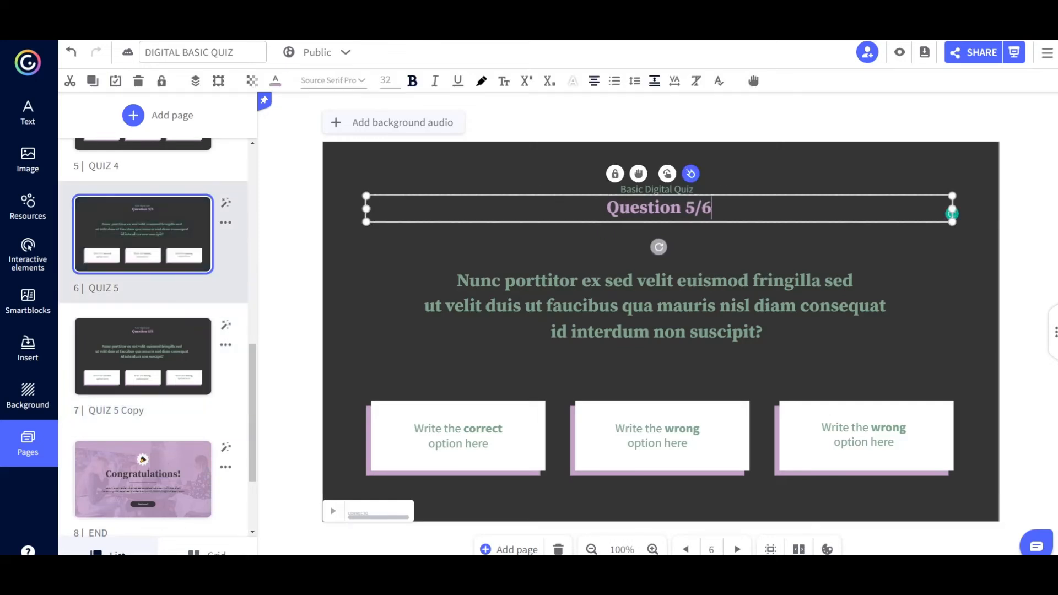
Change the heading on the QUIZ 4 page to Question 4/6
scroll(143, 231, up, 2)
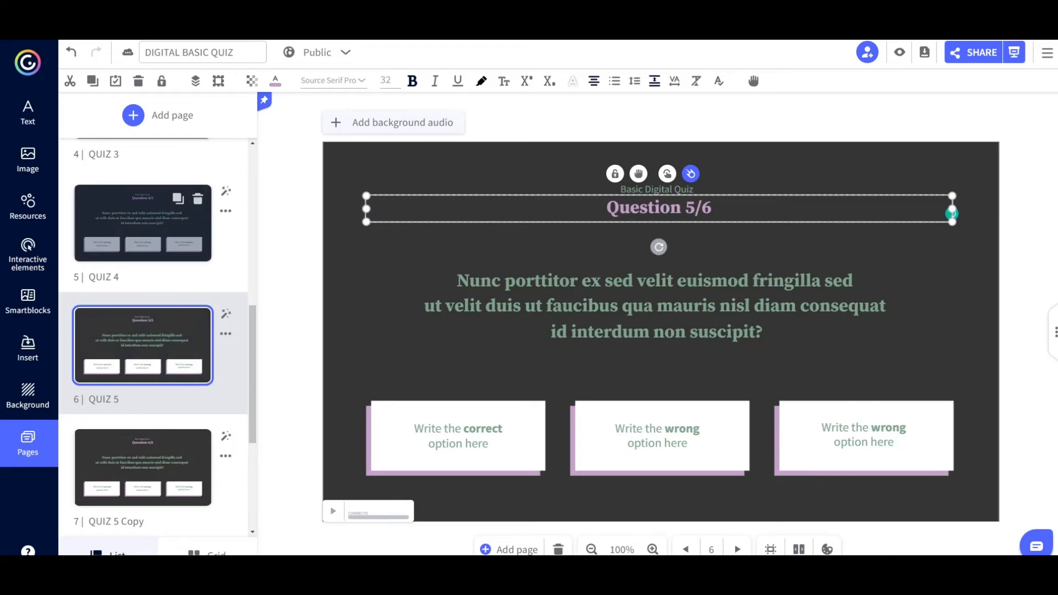
click(142, 220)
click(952, 214)
key(shift+Left)
text(6)
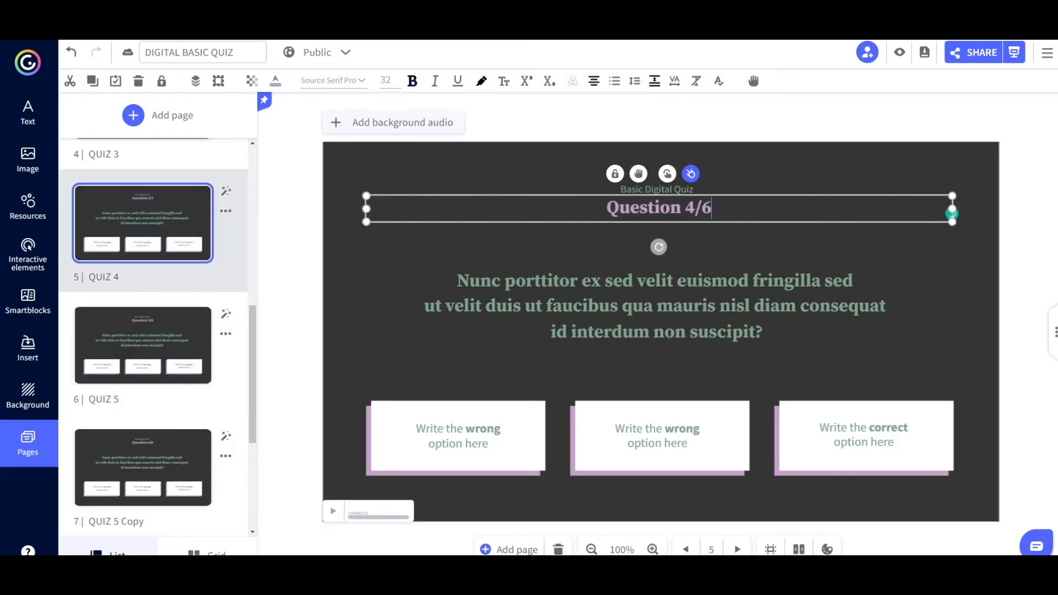
Change the heading on the QUIZ 3 page to Question 3/6
scroll(143, 276, up, 3)
click(142, 322)
click(952, 213)
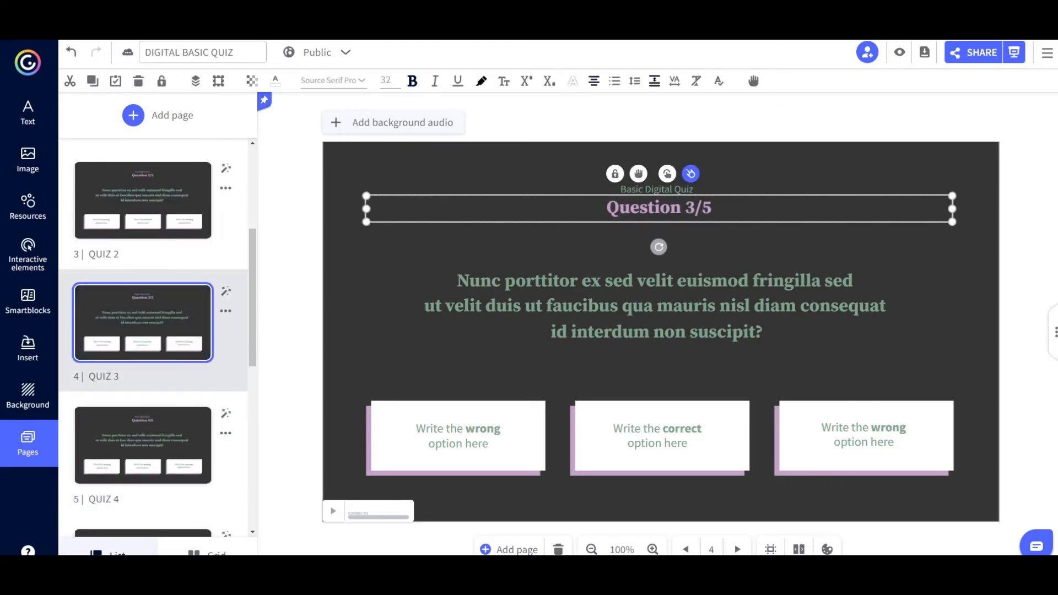
key(shift+Left)
text(6)
On the Question 6/6 page, swap the first two options so the correct one sits in the middle answer box
scroll(143, 223, down, 5)
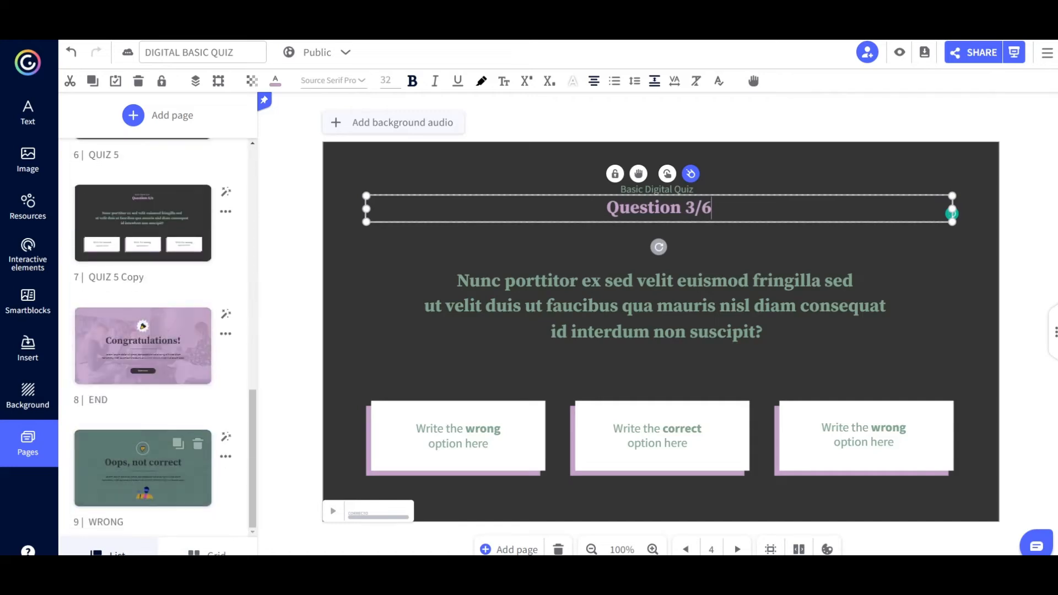
click(143, 223)
scroll(142, 264, up, 3)
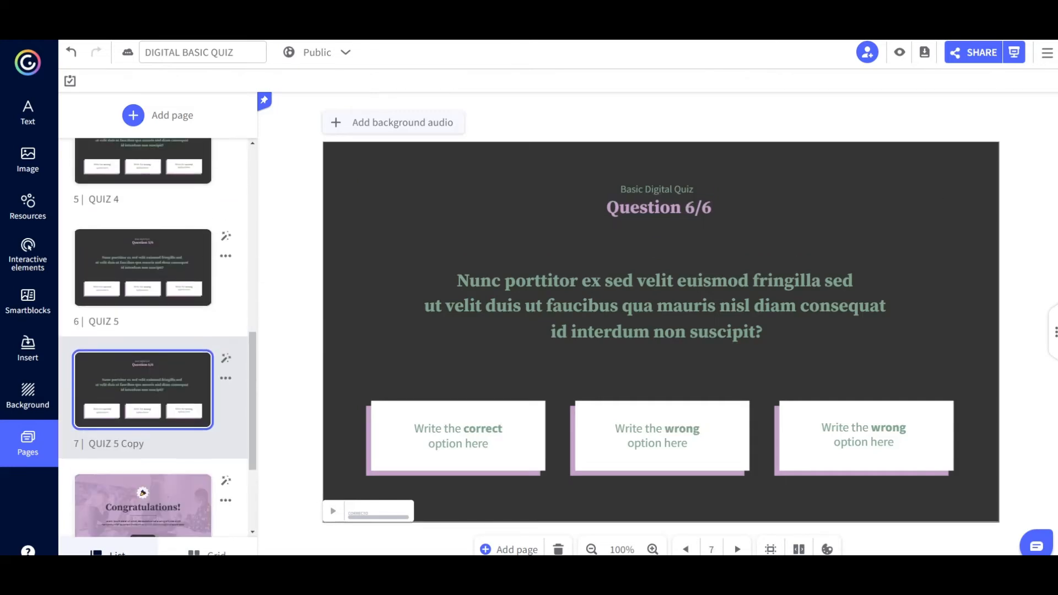
click(142, 268)
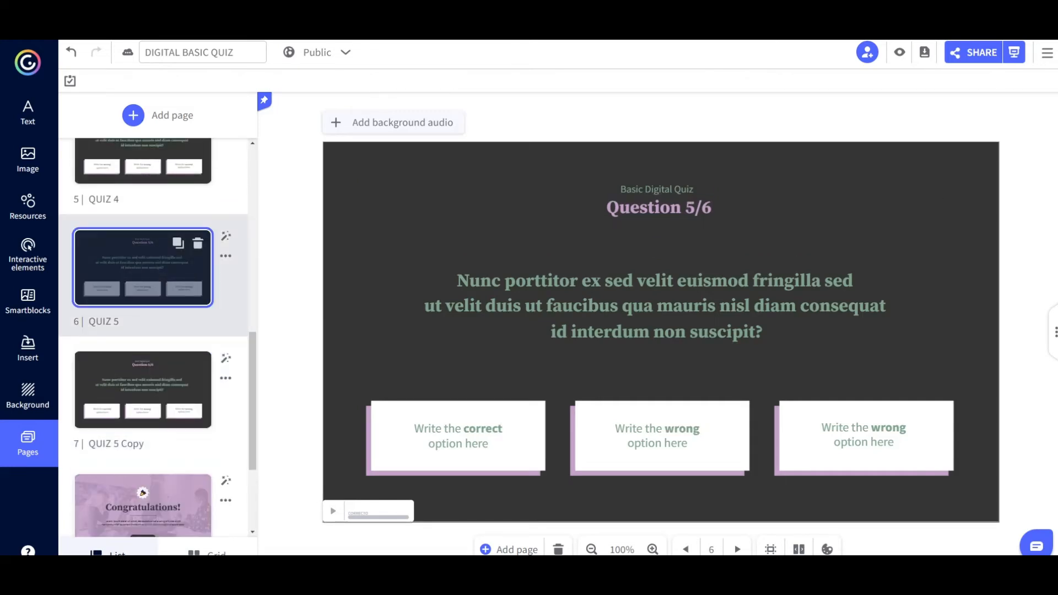
click(142, 390)
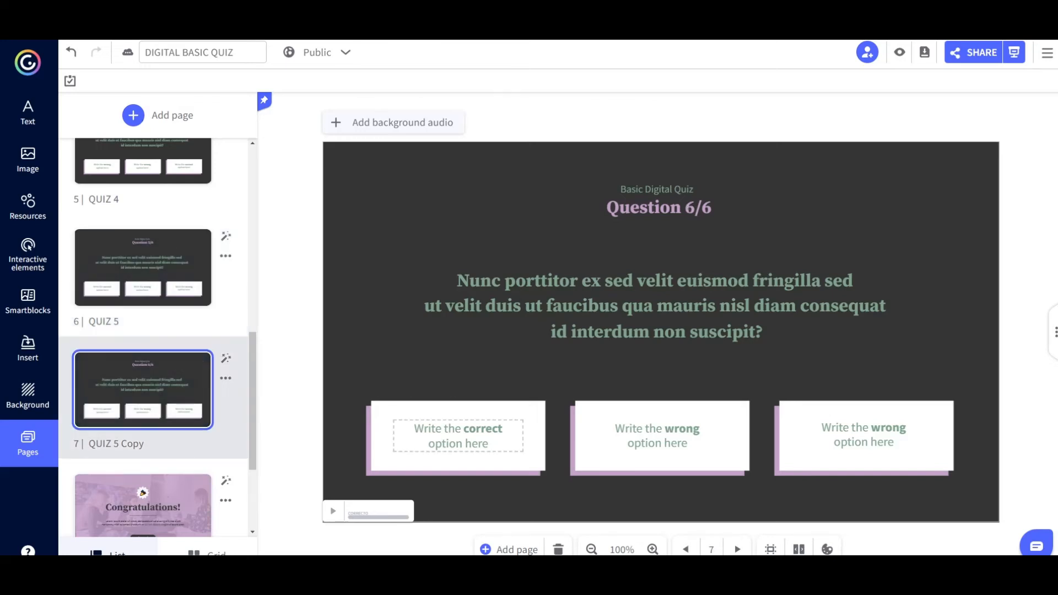
drag(458, 435, 697, 365)
drag(657, 435, 453, 435)
drag(698, 365, 660, 434)
Compare Question 6/6 with QUIZ 5 and nudge the two swapped options slightly down in their boxes
click(143, 276)
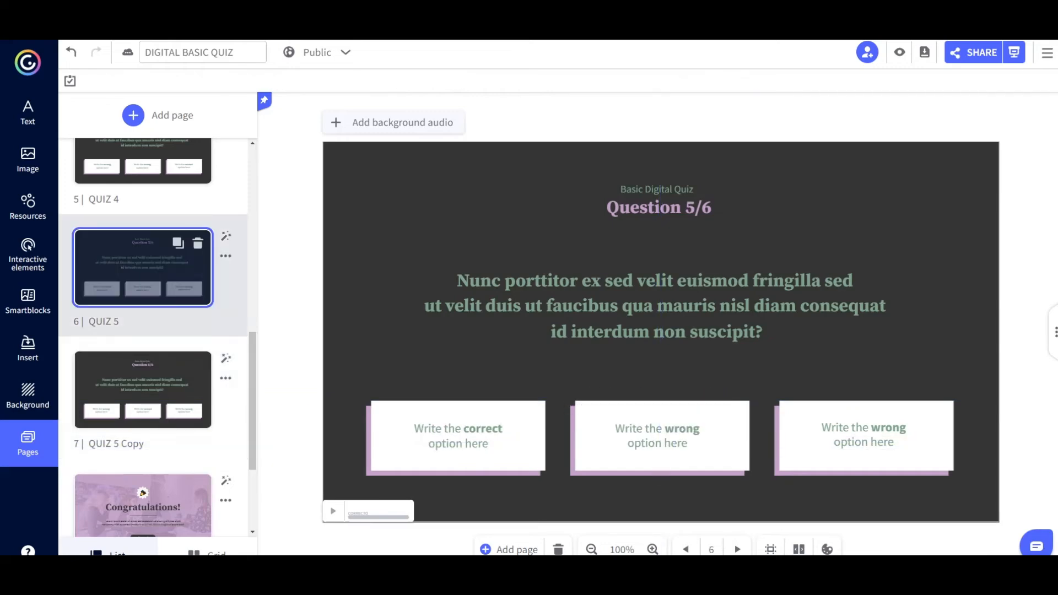
click(143, 396)
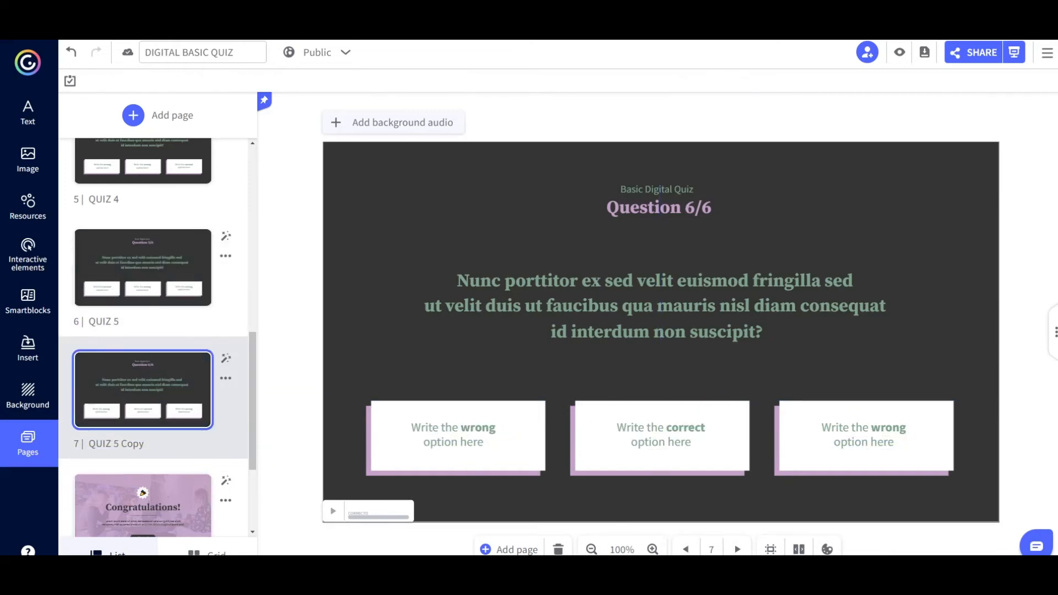
drag(661, 433, 661, 436)
click(453, 434)
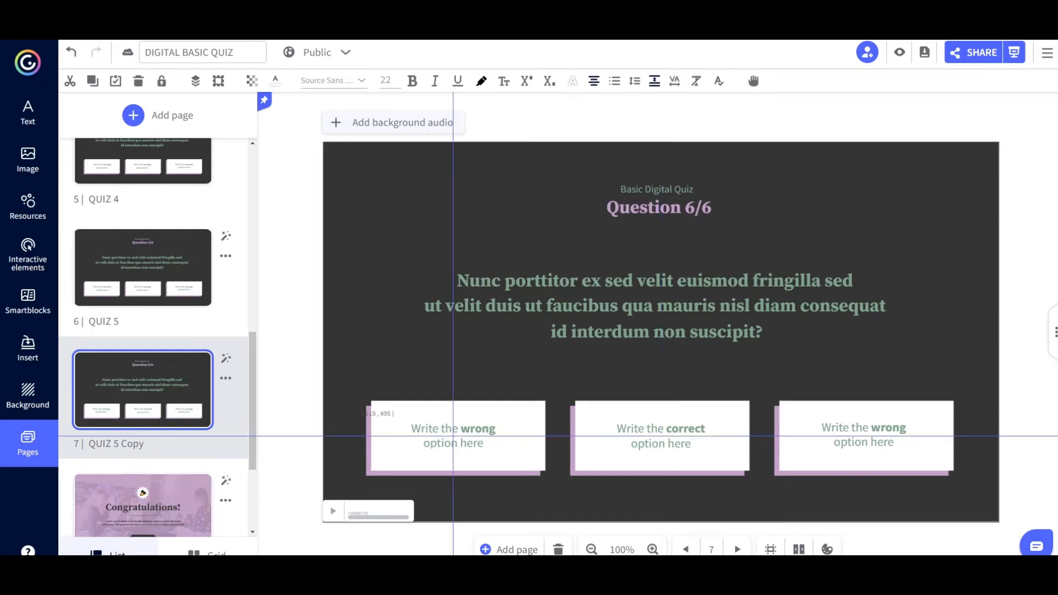
Check the link of the correct option on QUIZ 5 and the page links of both wrong options on QUIZ 1
click(143, 267)
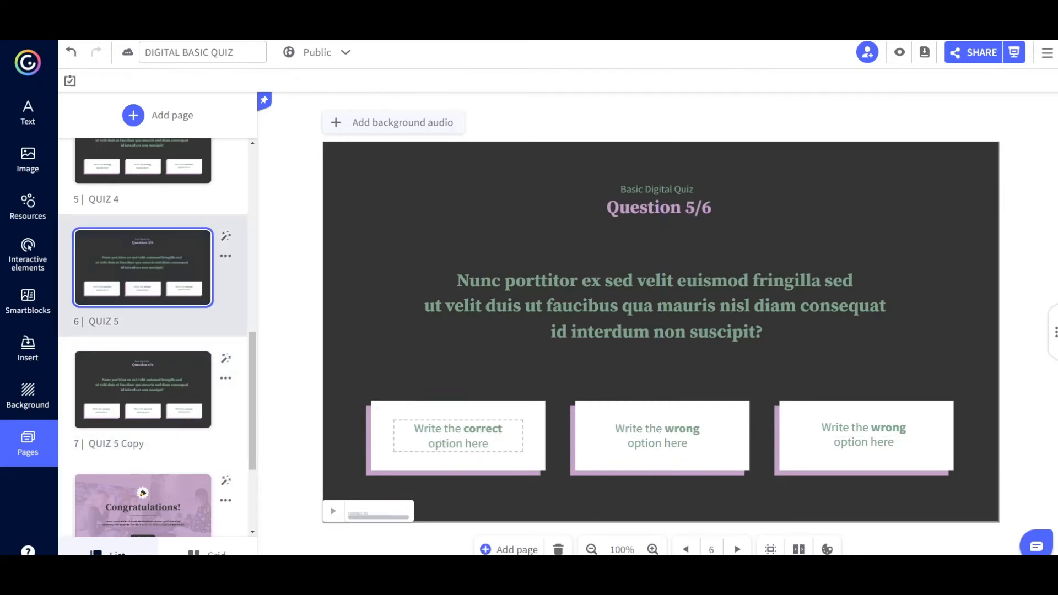
drag(458, 435, 458, 434)
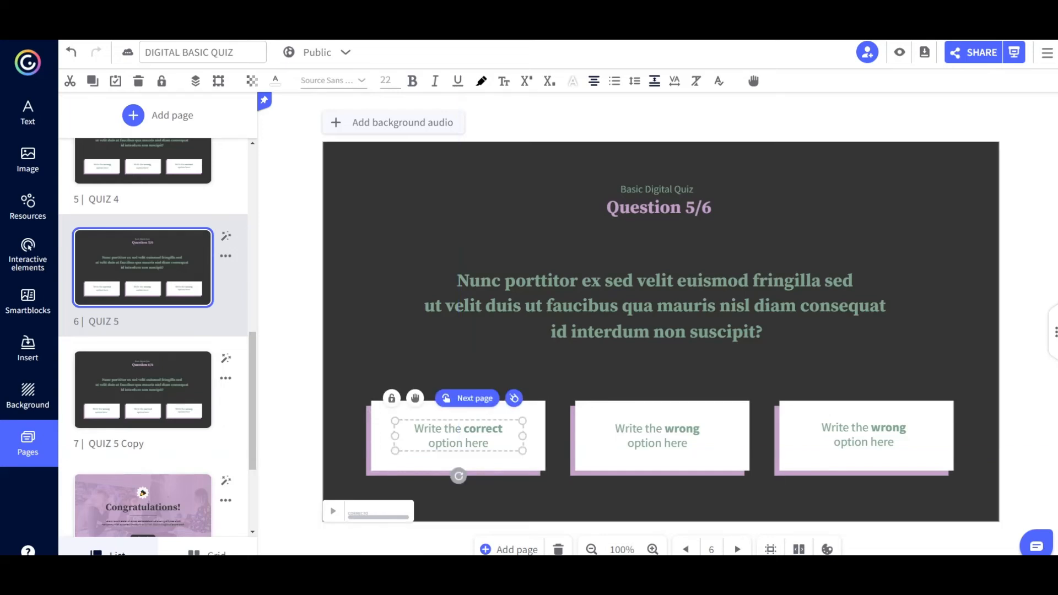
scroll(144, 353, up, 8)
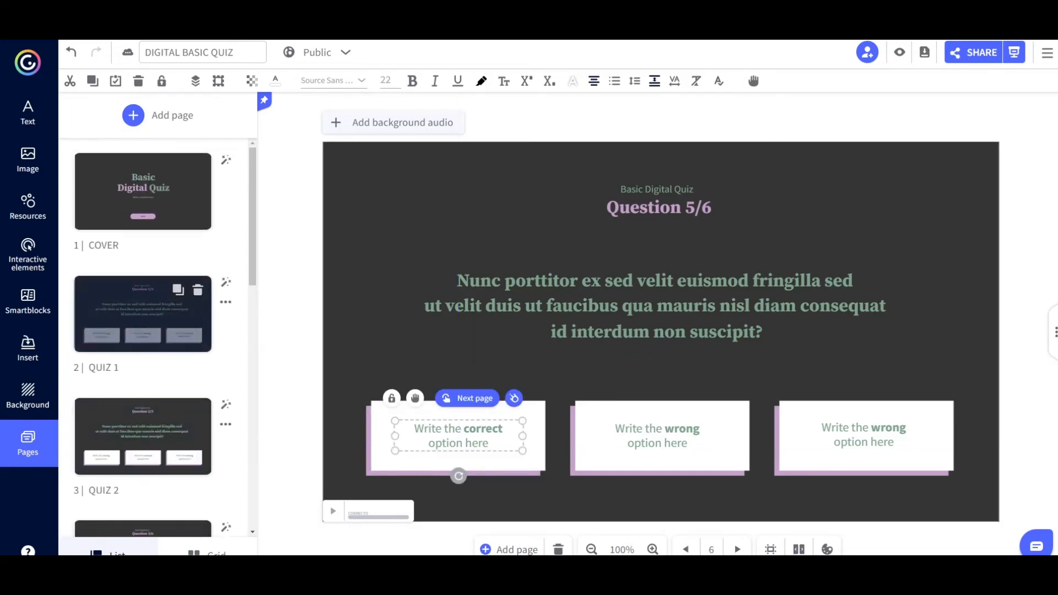
click(143, 314)
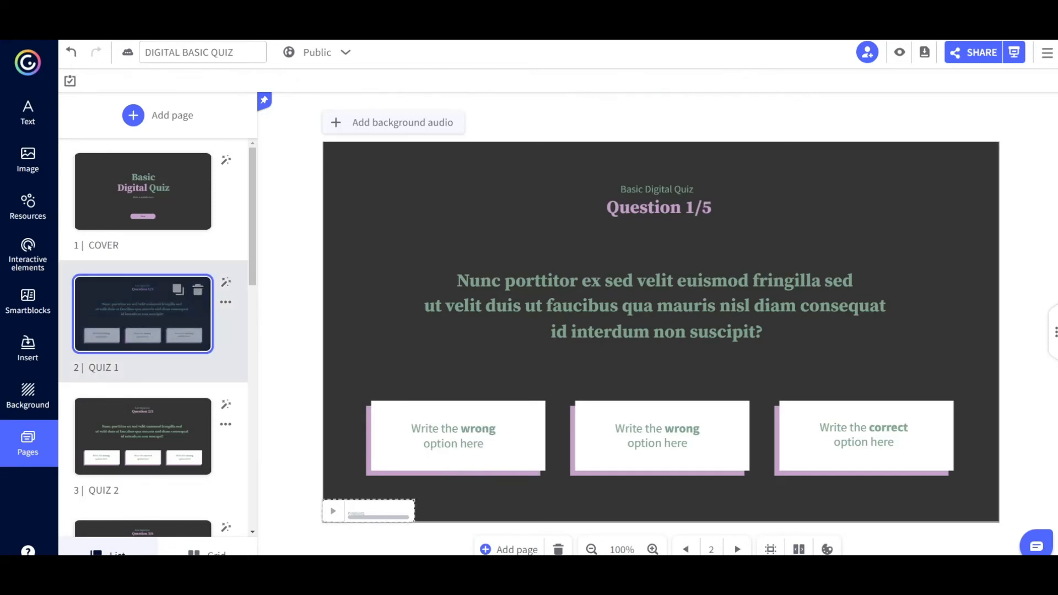
triple_click(432, 444)
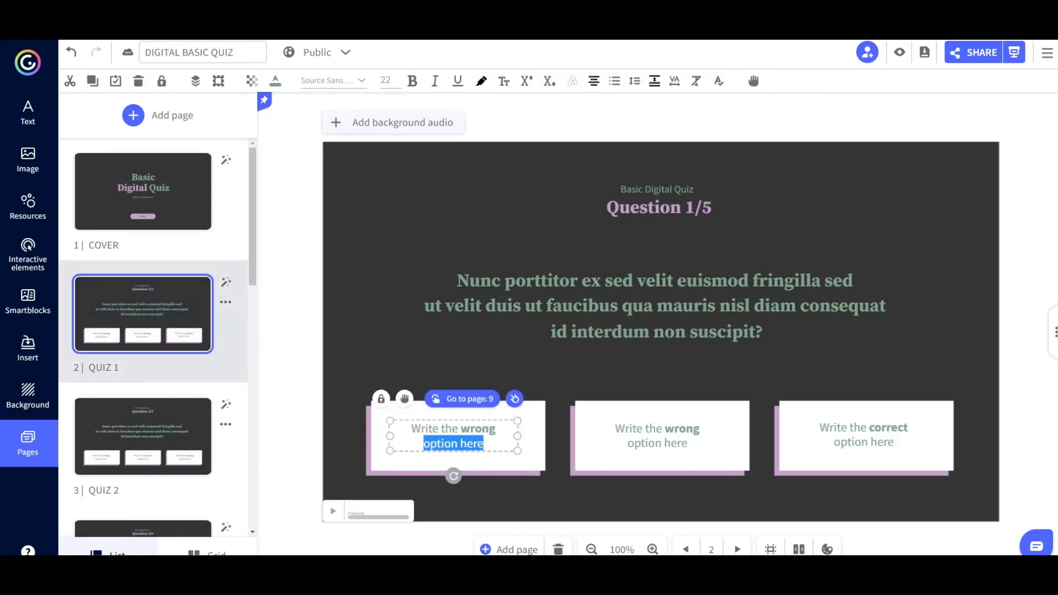
triple_click(432, 444)
triple_click(656, 443)
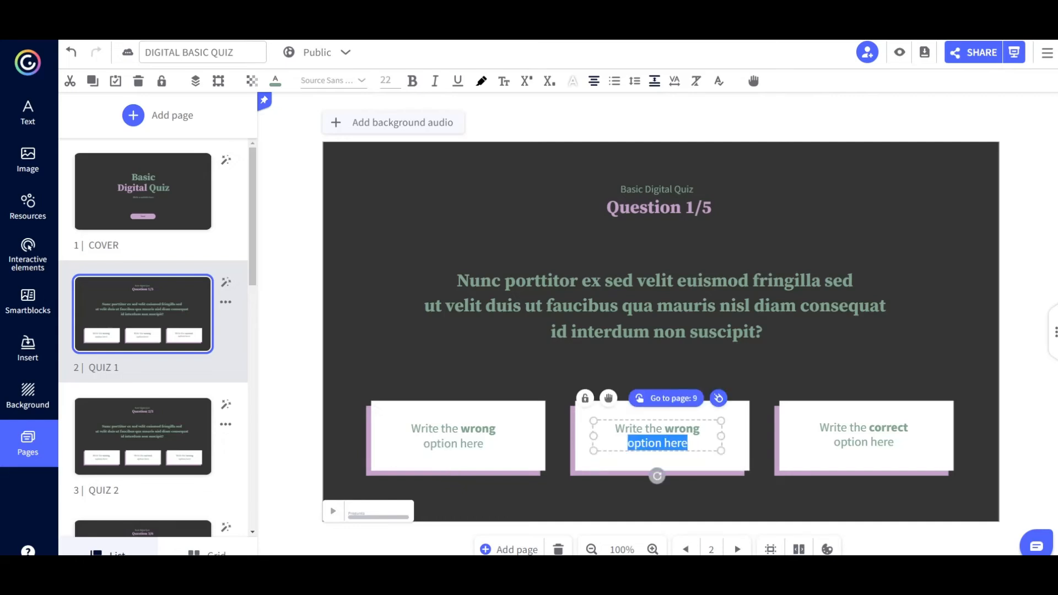
triple_click(453, 428)
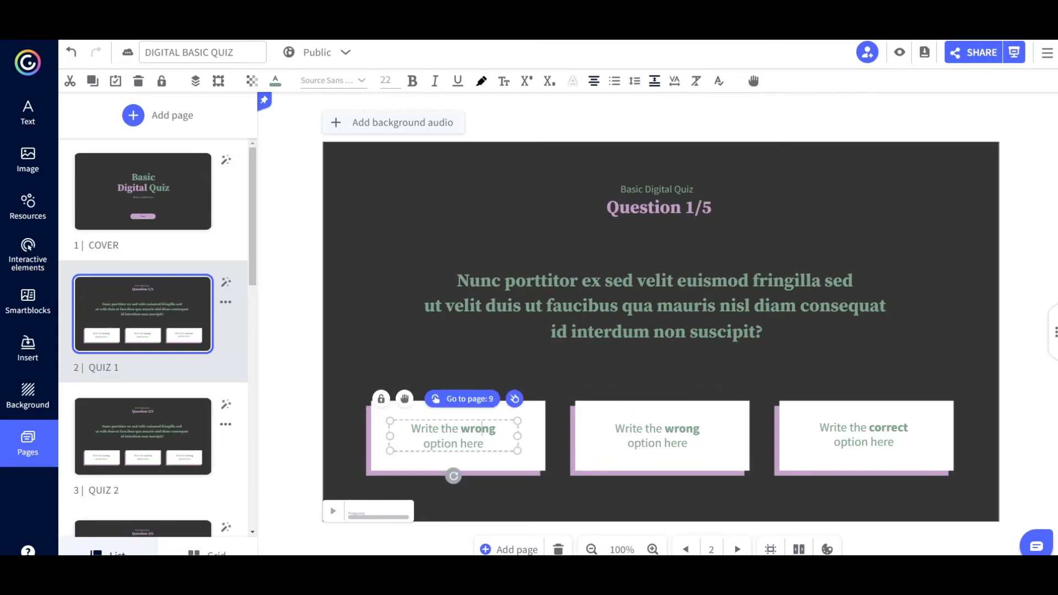
click(485, 444)
key(ctrl+a)
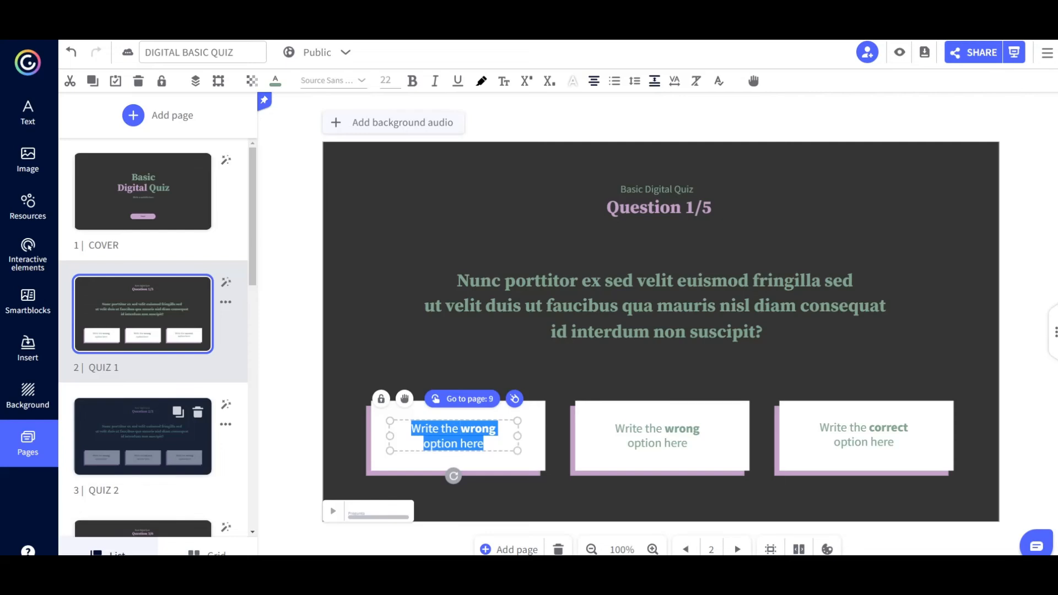
Replace the text of the correct option on QUIZ 1 with "Sky is blue."
click(142, 436)
click(143, 314)
click(863, 434)
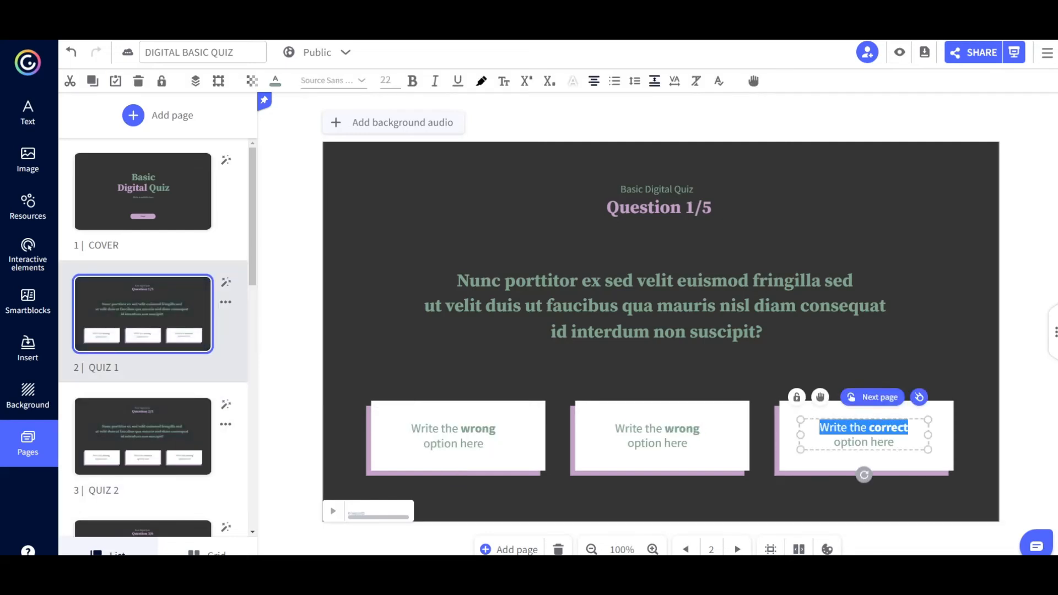
drag(908, 429, 895, 442)
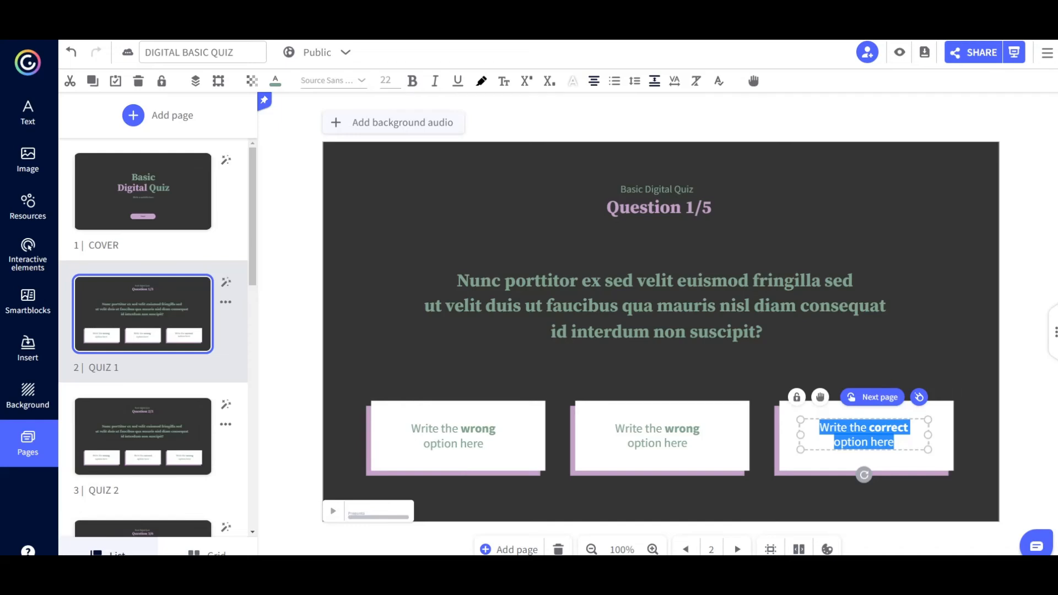
text(Sky i)
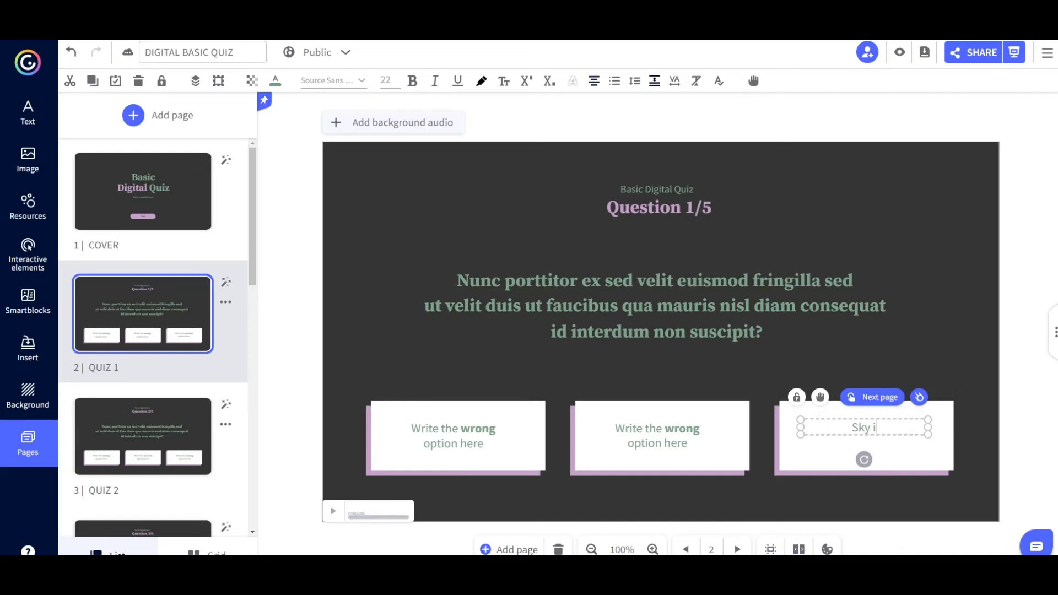
text(s blue.)
click(495, 429)
click(681, 430)
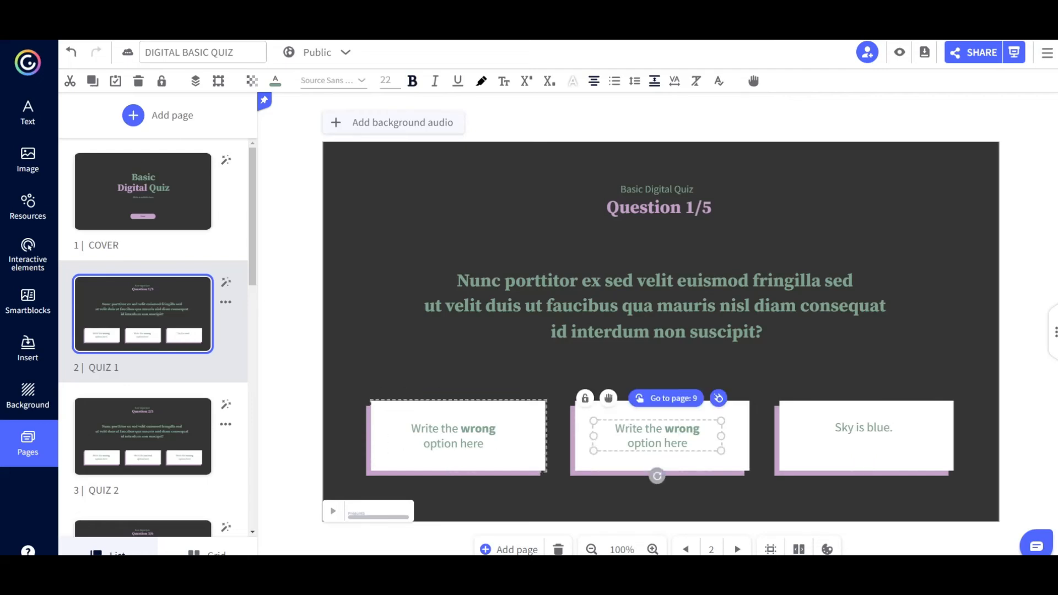
Replace the text of the correct option on QUIZ 2 with "This is it!"
scroll(144, 330, down, 2)
click(144, 330)
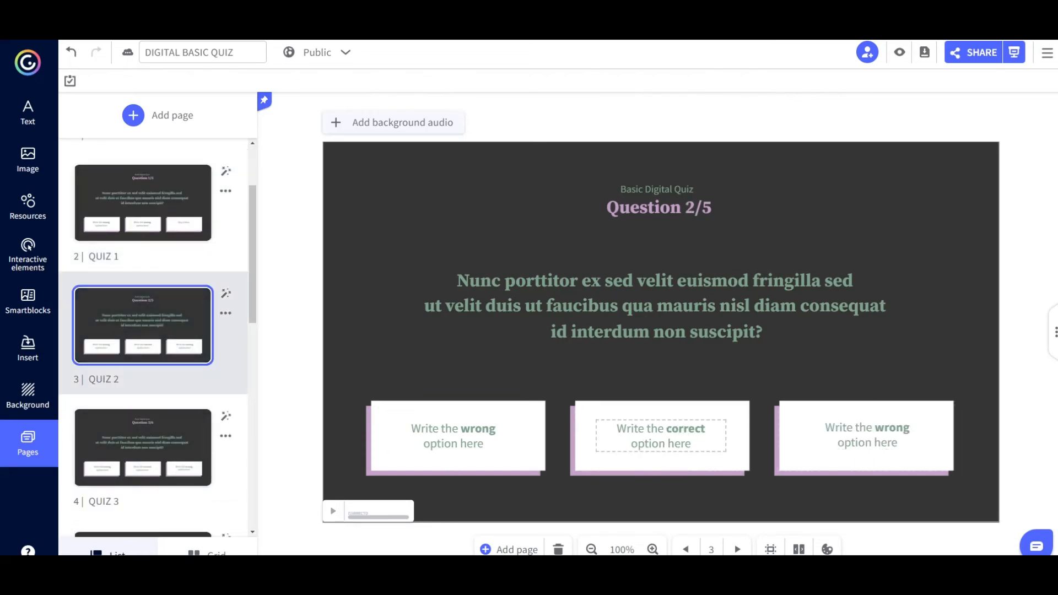
drag(691, 443, 617, 429)
key(BackSpace)
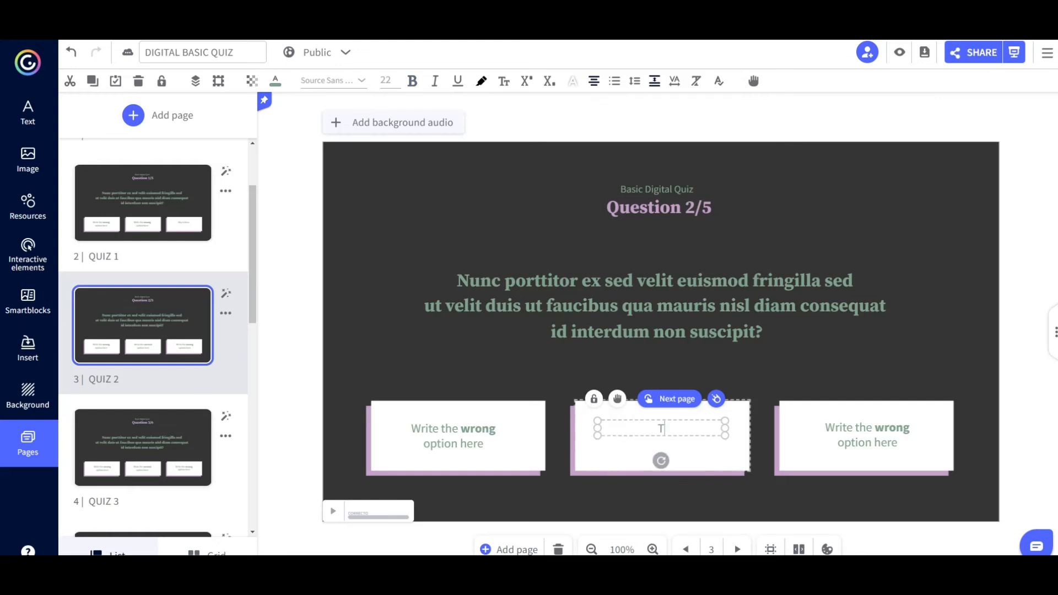
text(This is it!)
Check the link of the correct option on QUIZ 3, QUIZ 4, QUIZ 5 and the Question 6/6 page
click(143, 447)
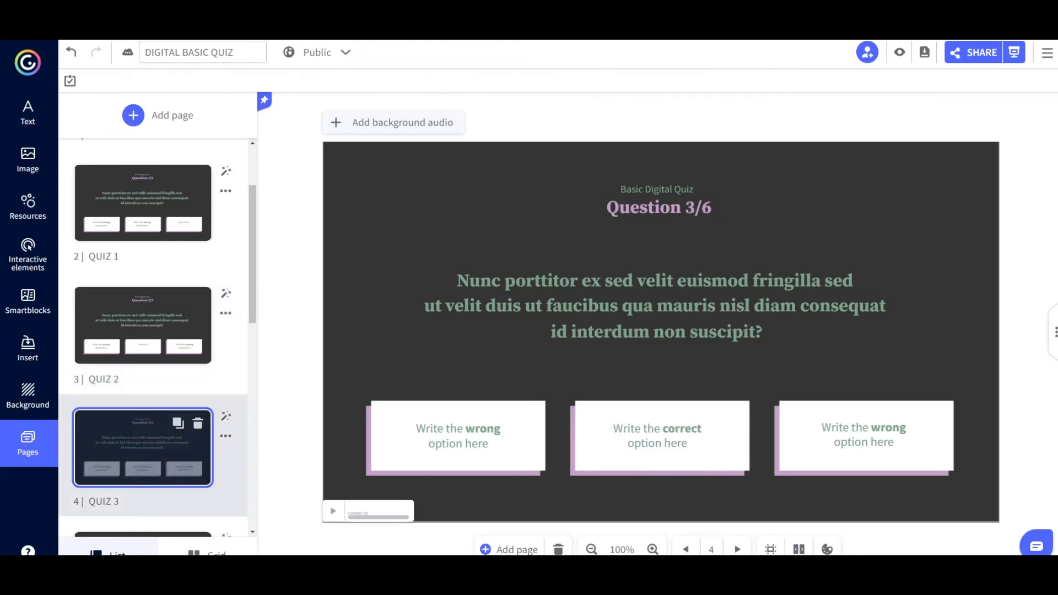
scroll(142, 386, down, 1)
scroll(142, 386, down, 1)
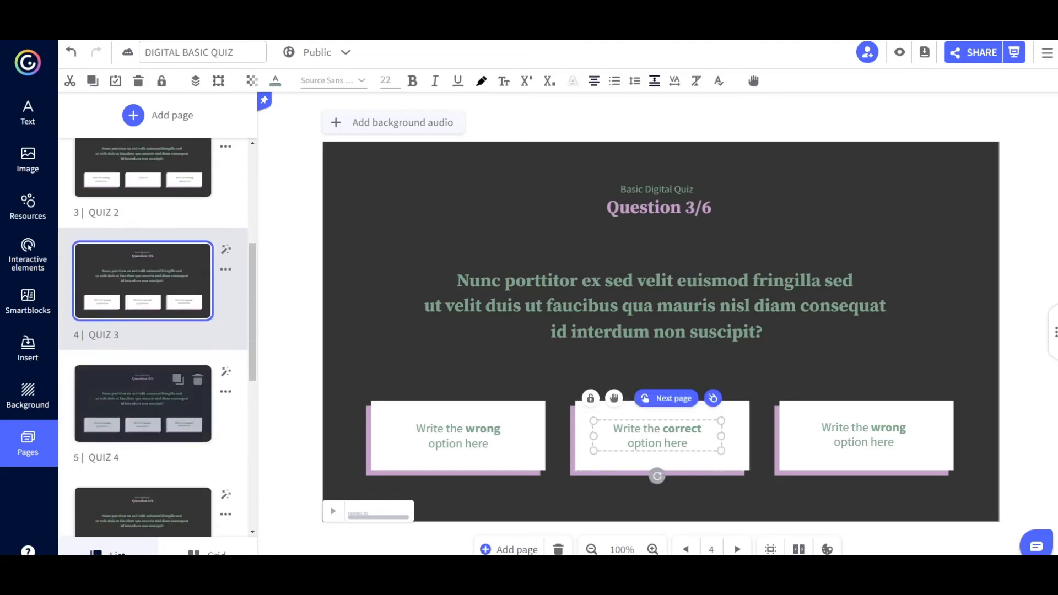
click(143, 402)
click(863, 435)
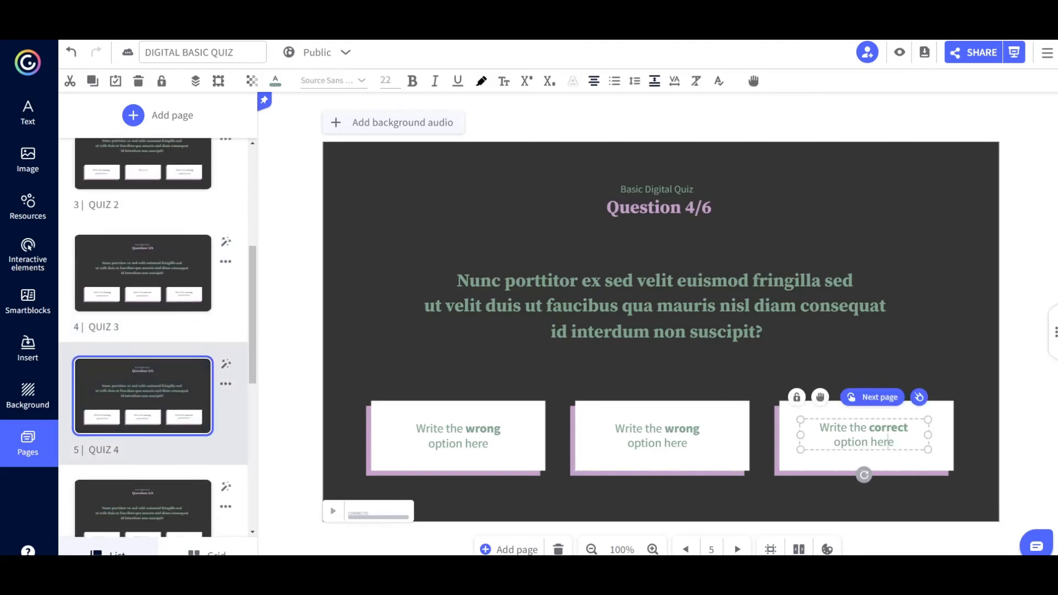
scroll(142, 358, down, 3)
click(143, 359)
click(458, 435)
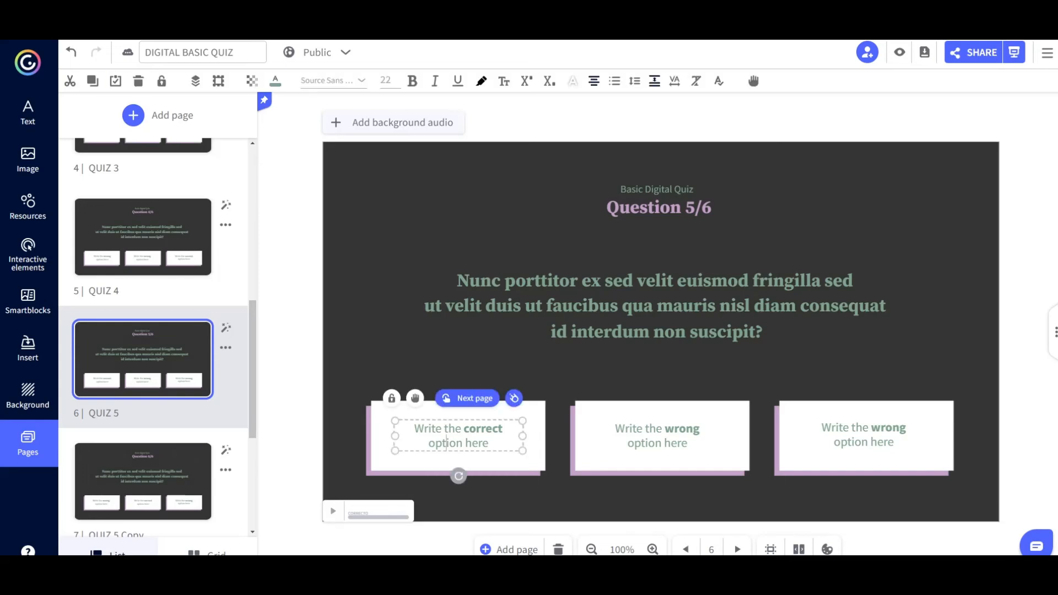
scroll(143, 369, down, 2)
click(143, 370)
click(660, 435)
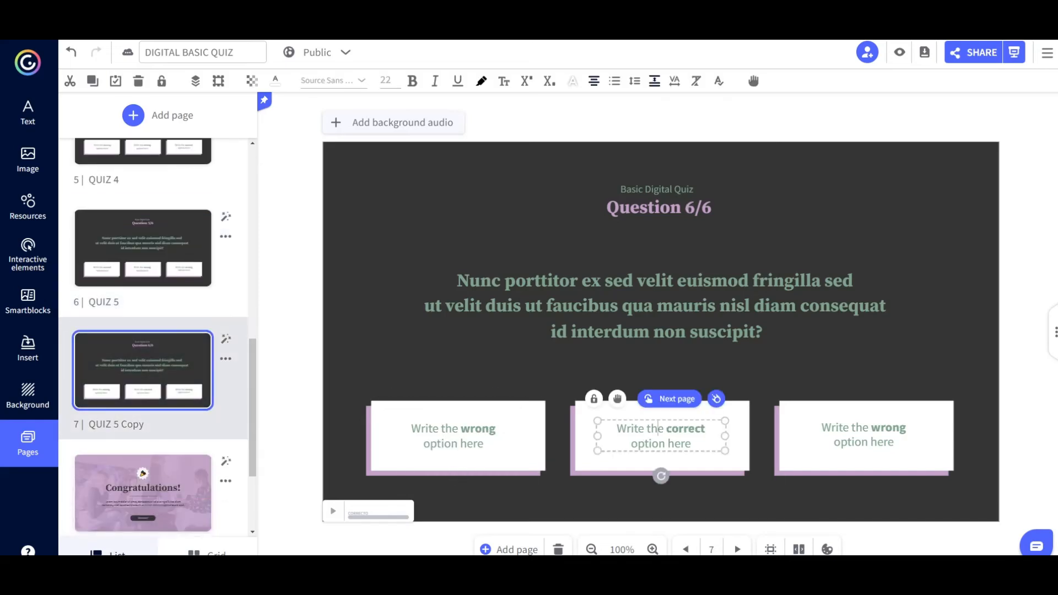
Review QUIZ 1, compare QUIZ 5 with the Question 6/6 page and select that page's question heading
scroll(157, 336, up, 9)
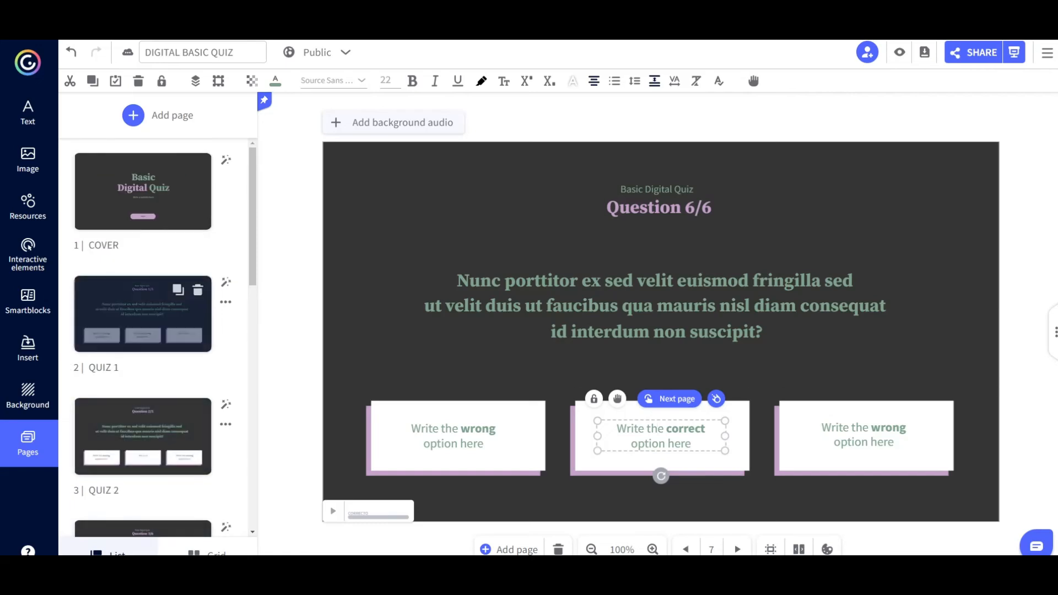
click(142, 314)
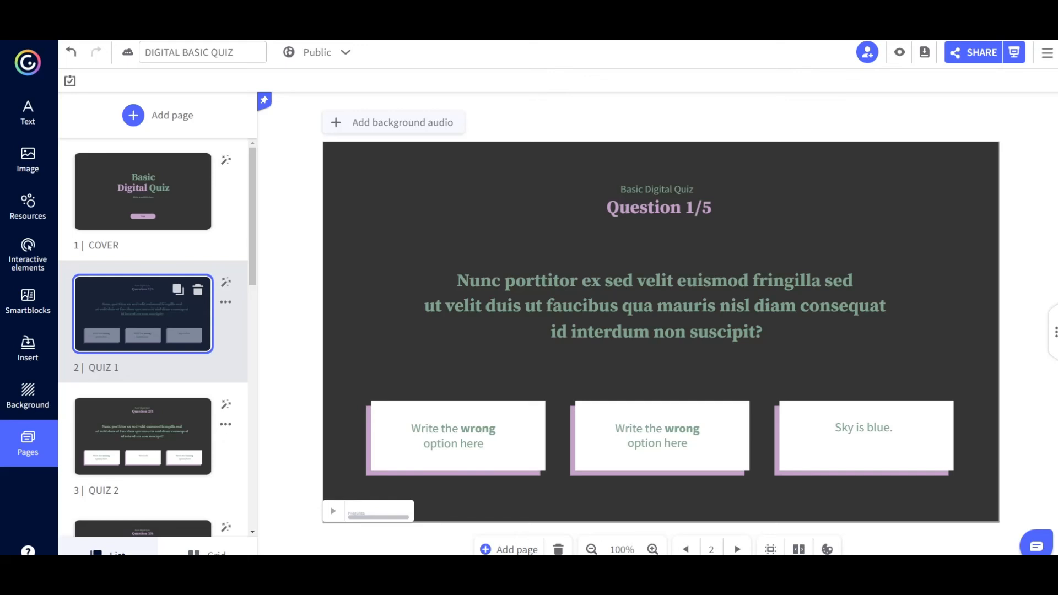
scroll(155, 331, down, 8)
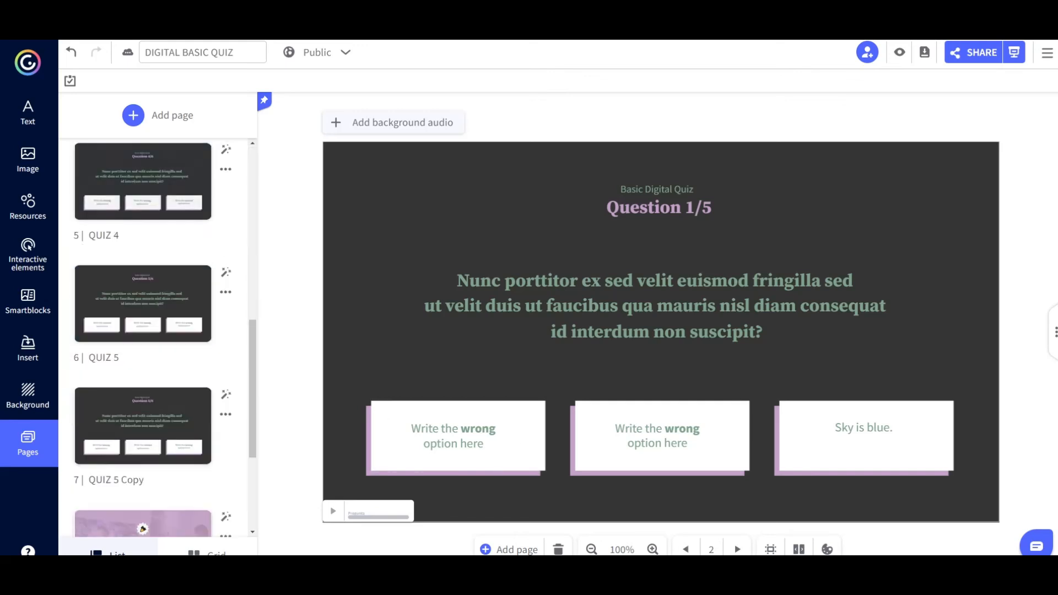
mouse_move(179, 401)
click(142, 426)
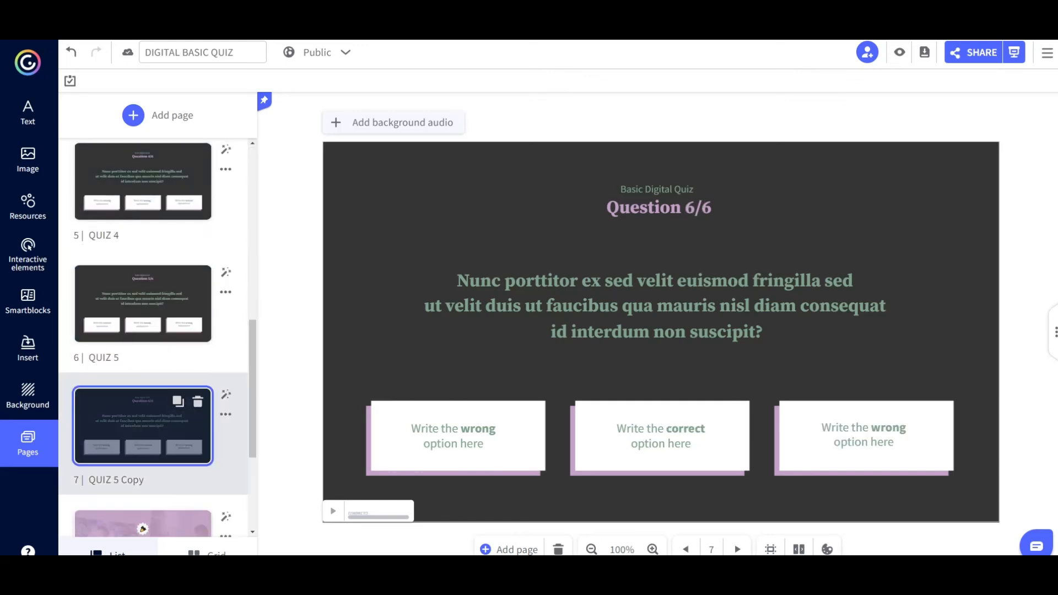
click(143, 304)
click(143, 426)
double_click(689, 208)
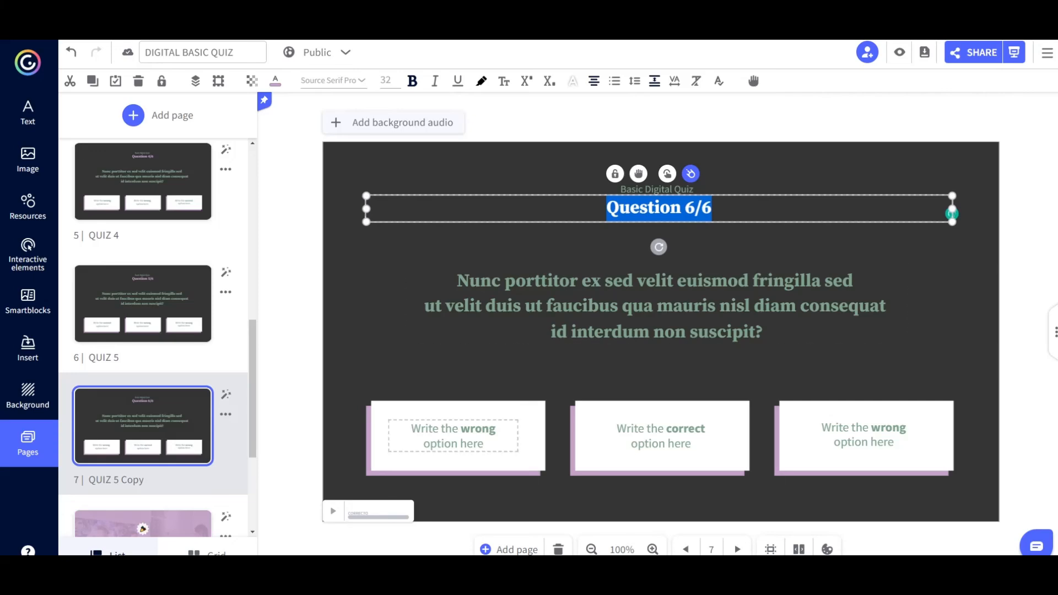
On the Question 6/6 page, swap the first two options so the correct one sits in the first answer box
mouse_move(453, 435)
mouse_down()
mouse_move(915, 416)
mouse_move(656, 435)
mouse_move(655, 461)
mouse_move(445, 431)
mouse_move(444, 440)
mouse_up()
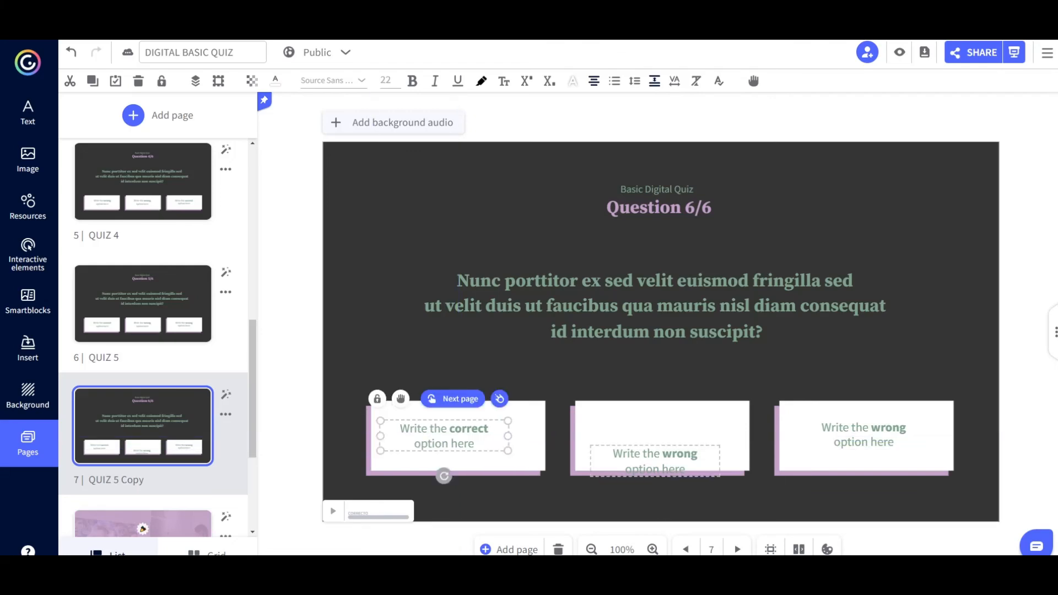
drag(655, 461, 661, 434)
drag(444, 435, 453, 436)
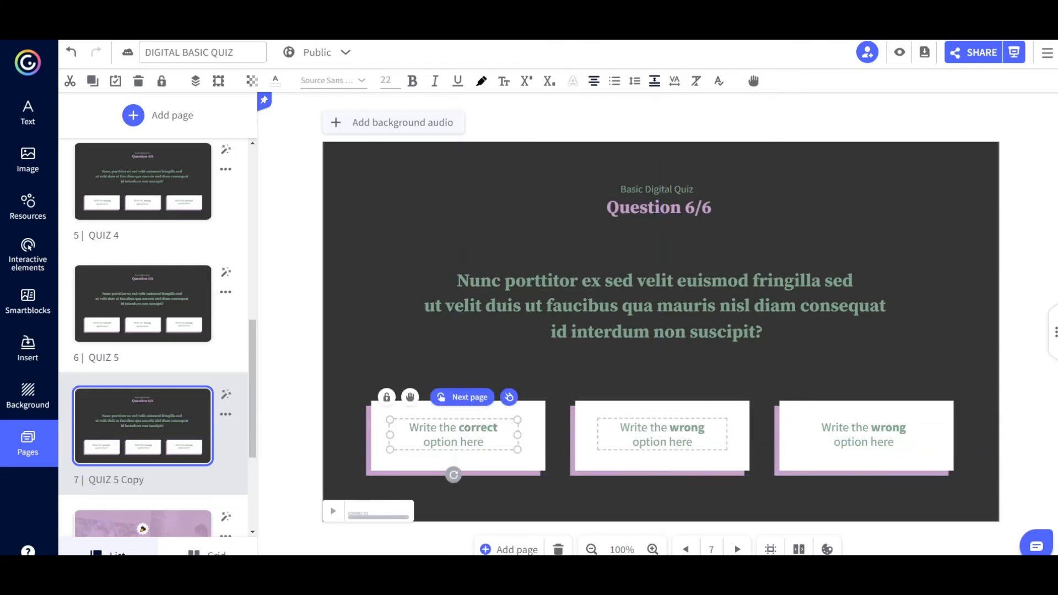
Follow the middle wrong option's link from the Question 6/6 page to the WRONG page and return
click(653, 442)
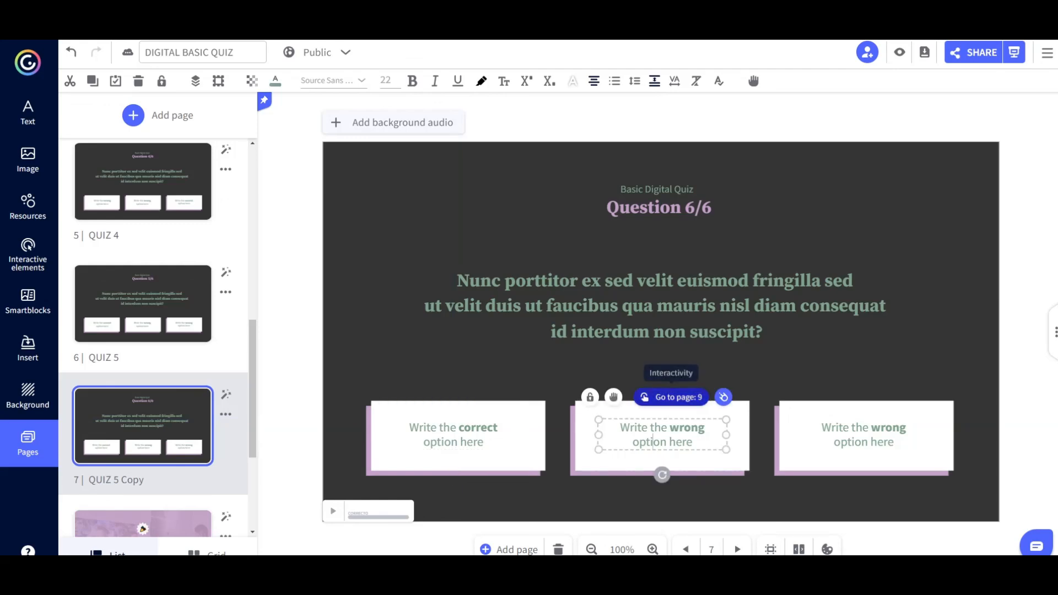
click(678, 397)
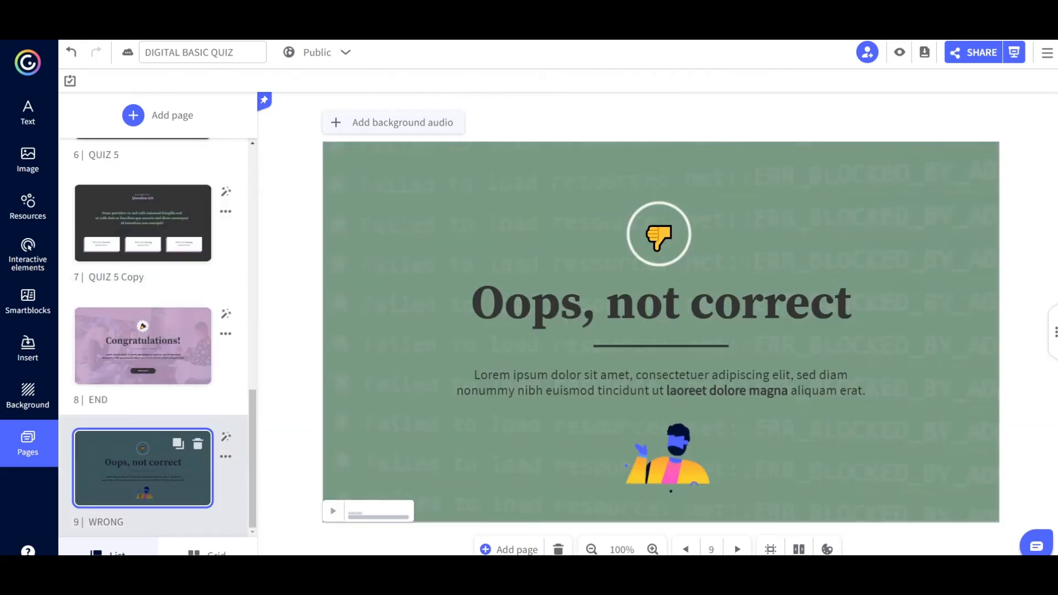
scroll(143, 331, up, 2)
click(143, 333)
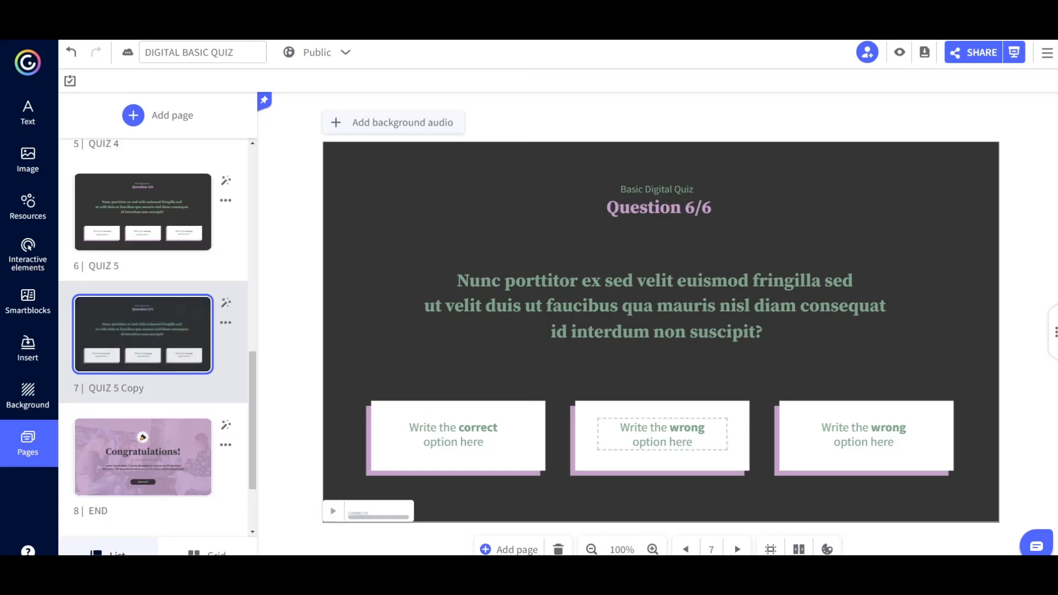
Nudge the third answer box's wrong option horizontally into place on the Question 6/6 page
click(671, 442)
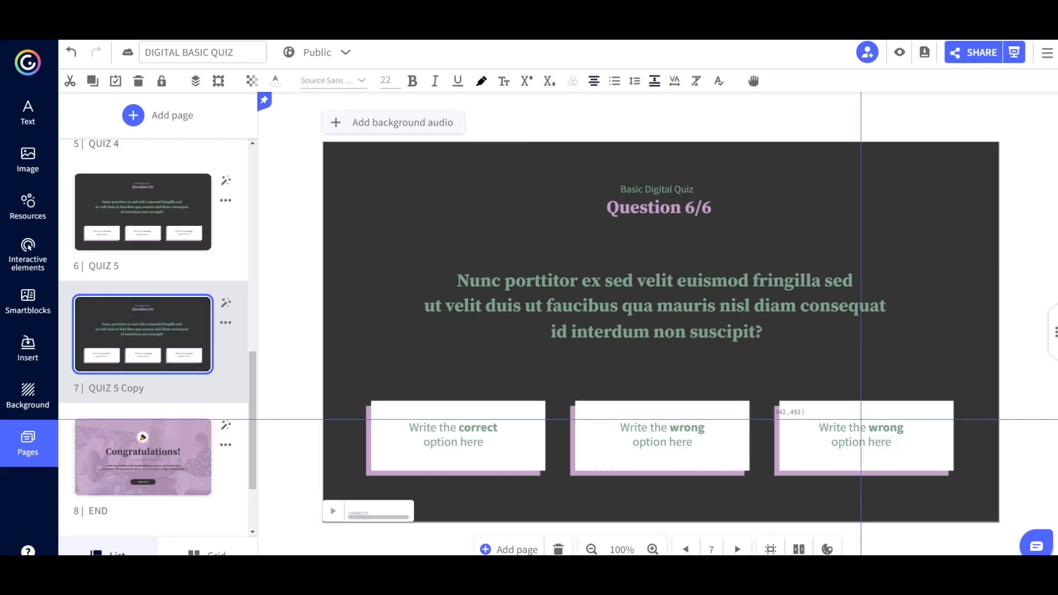
click(863, 436)
scroll(143, 463, down, 2)
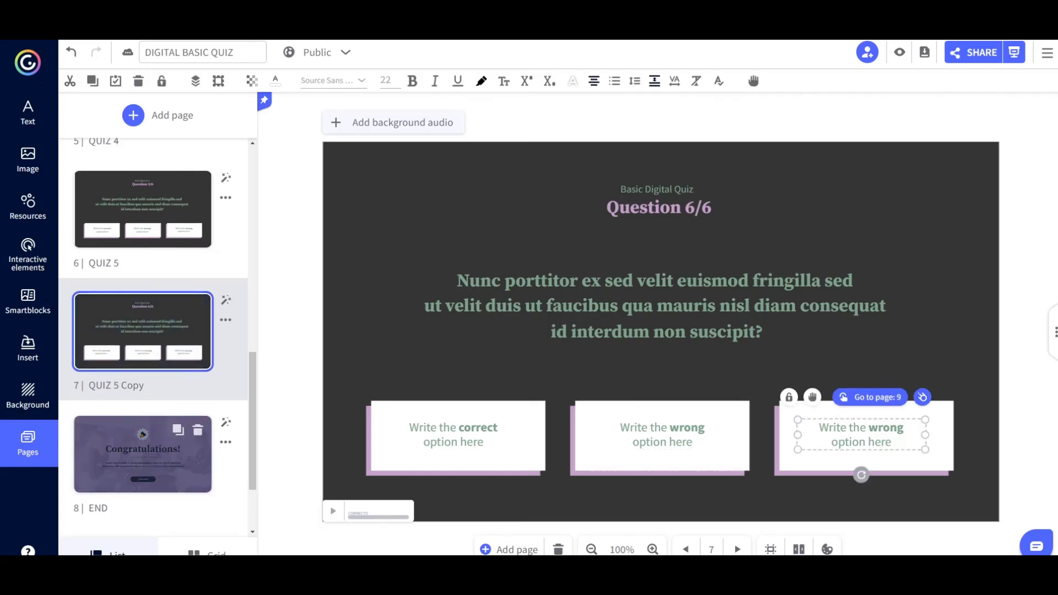
scroll(142, 463, up, 1)
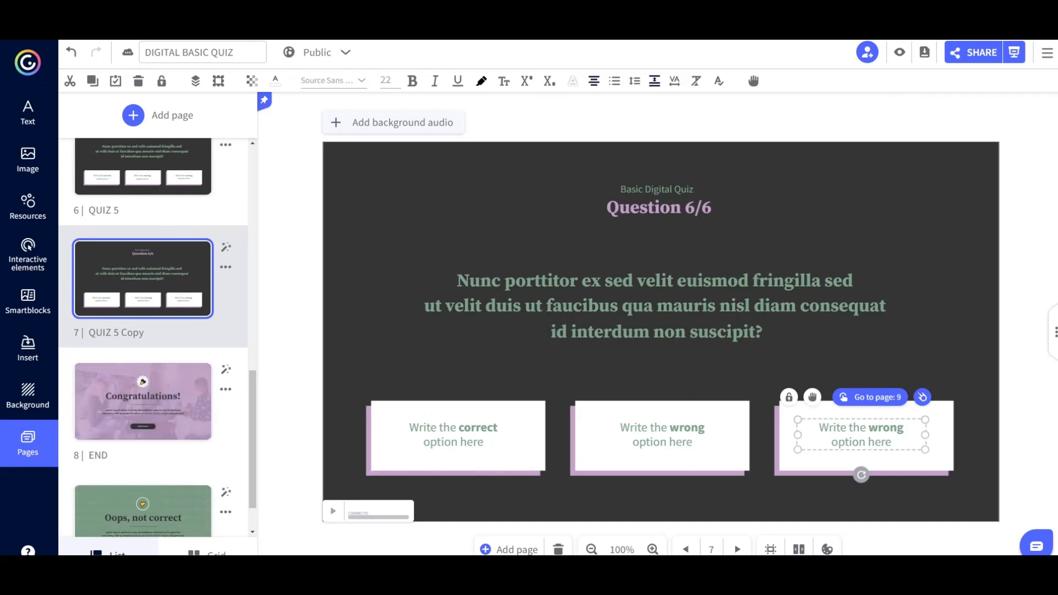
drag(862, 435, 867, 435)
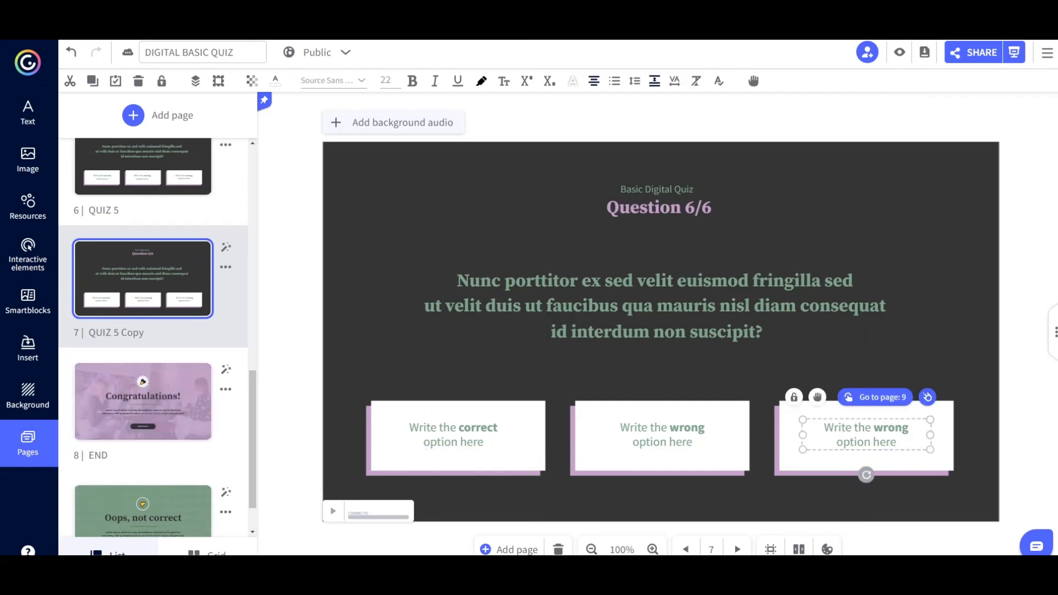
Recheck the middle wrong option's page link and the correct option's link on the Question 6/6 page
click(692, 441)
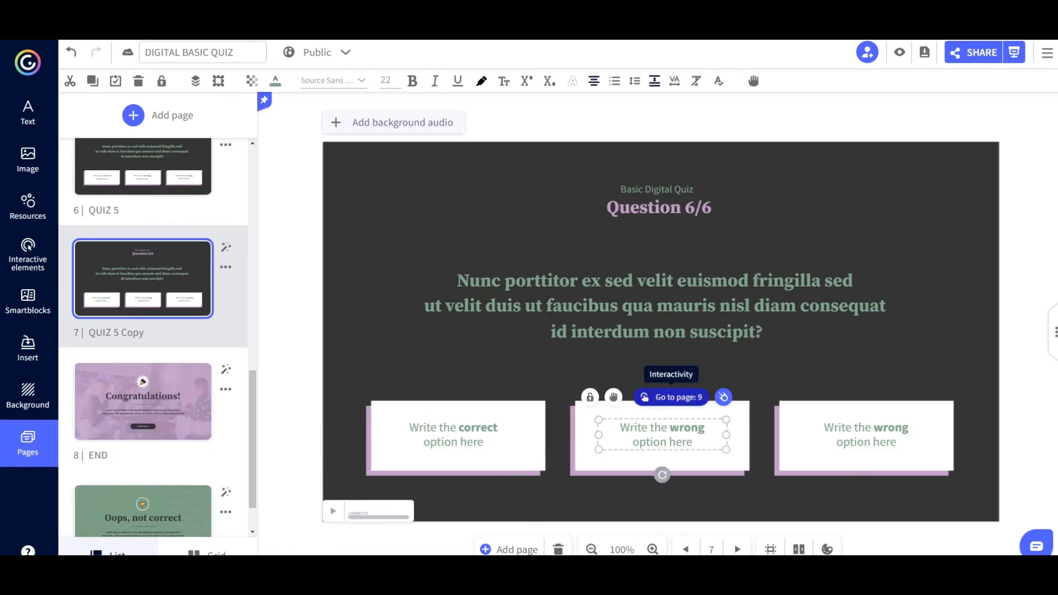
click(675, 396)
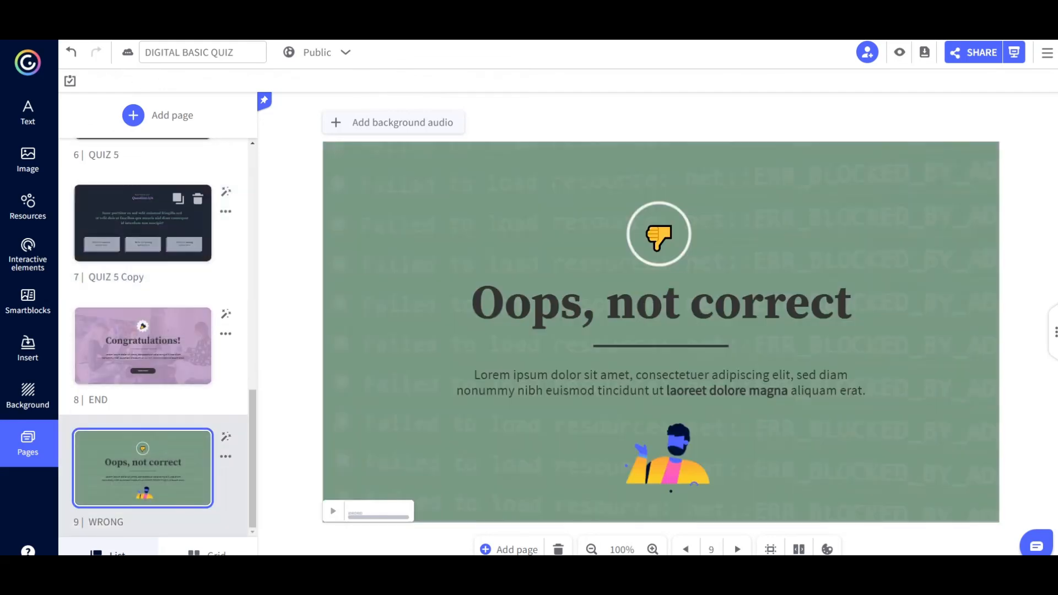
click(142, 223)
click(477, 442)
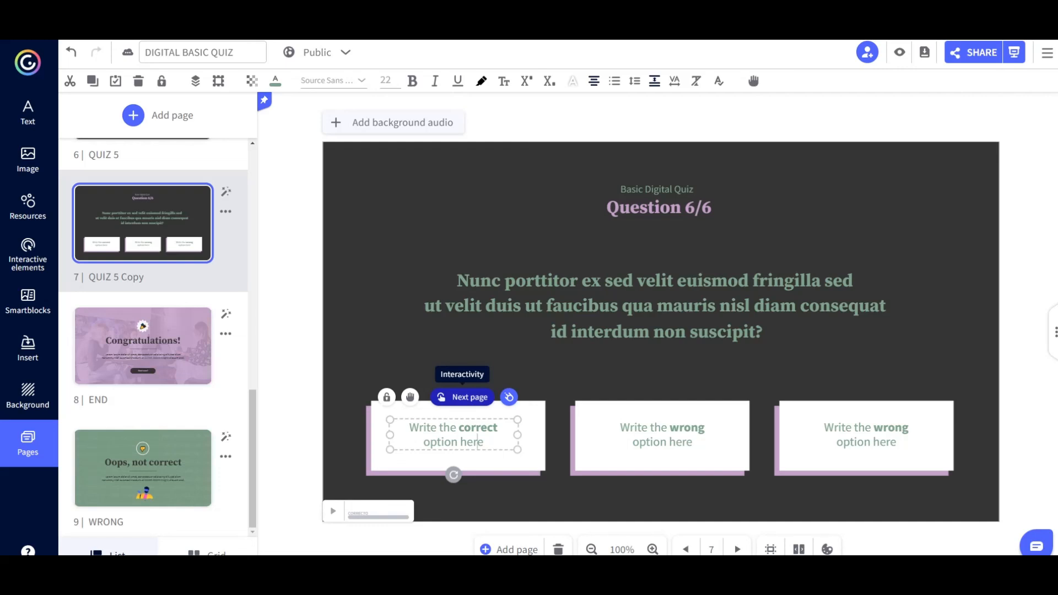
Undo the recent edits back past the duplicated sixth question, until QUIZ 2 holds only the text of its correct option
scroll(153, 337, up, 12)
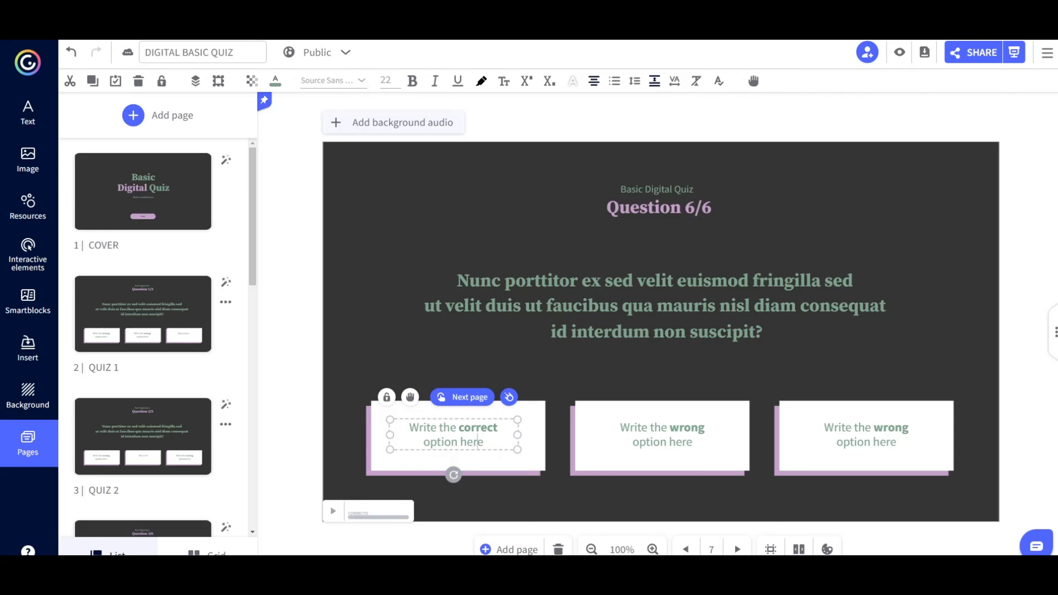
click(71, 52)
click(70, 51)
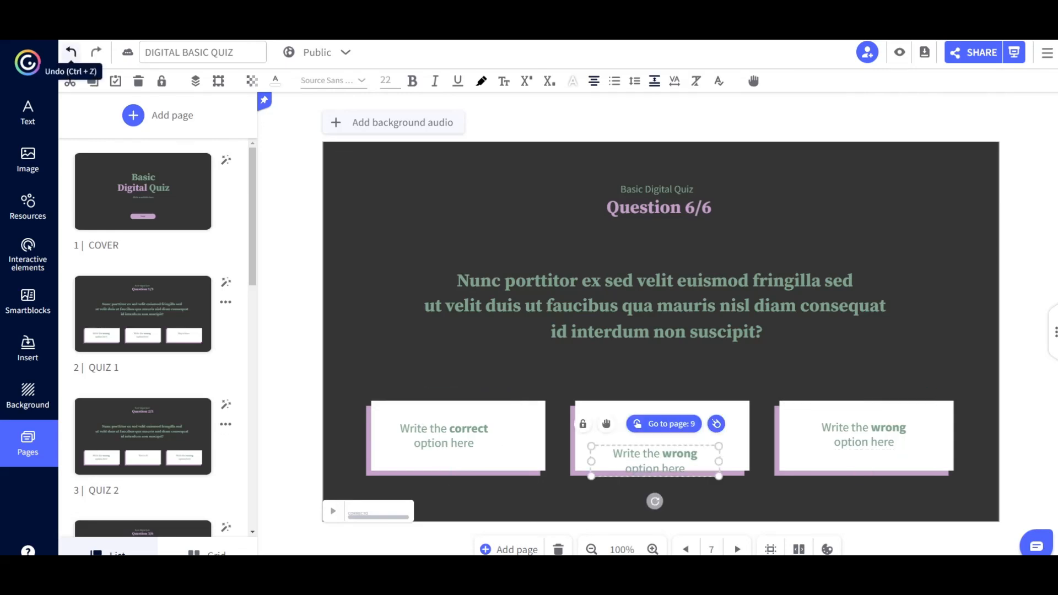
click(71, 52)
click(71, 52)
click(70, 52)
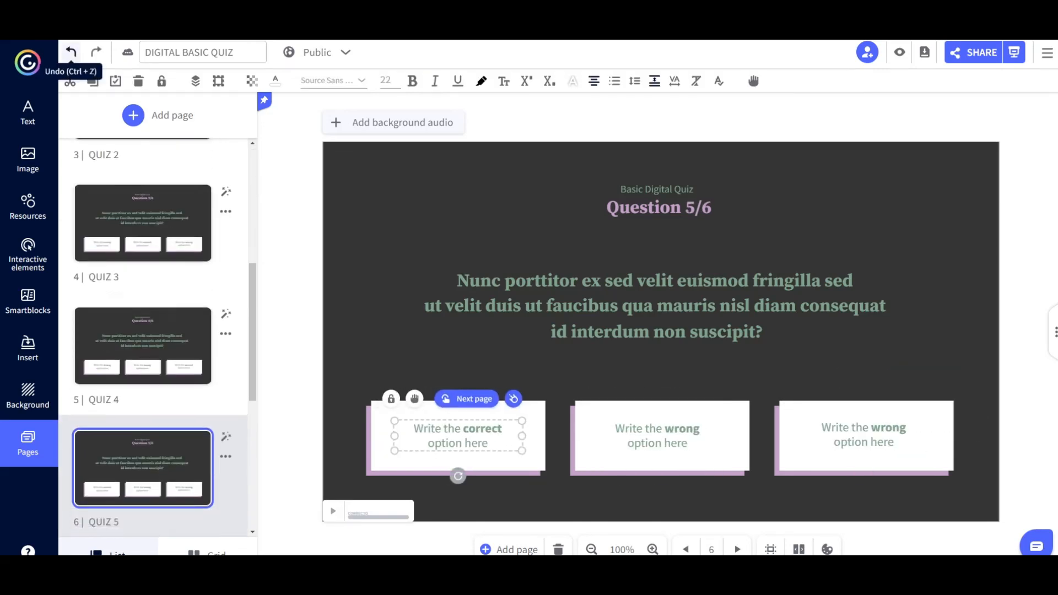
click(71, 51)
click(71, 52)
click(70, 52)
click(71, 51)
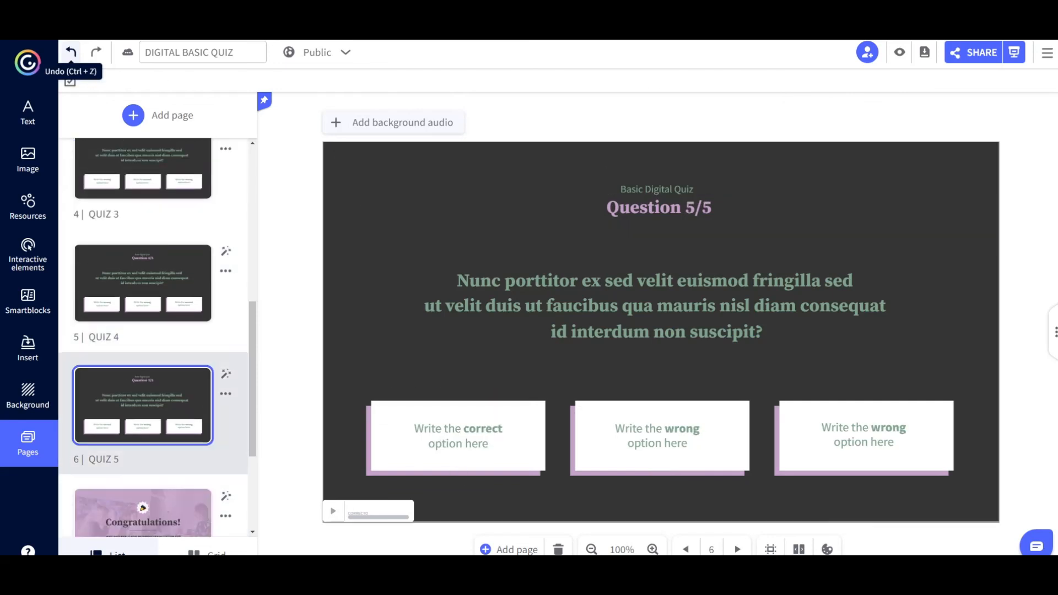
click(71, 52)
click(71, 52)
click(70, 52)
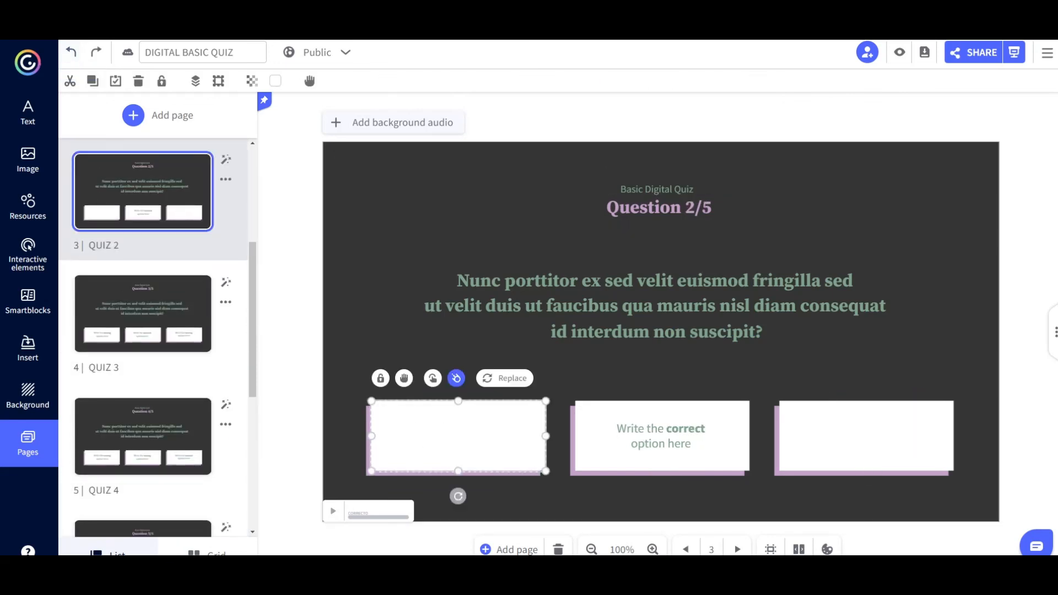